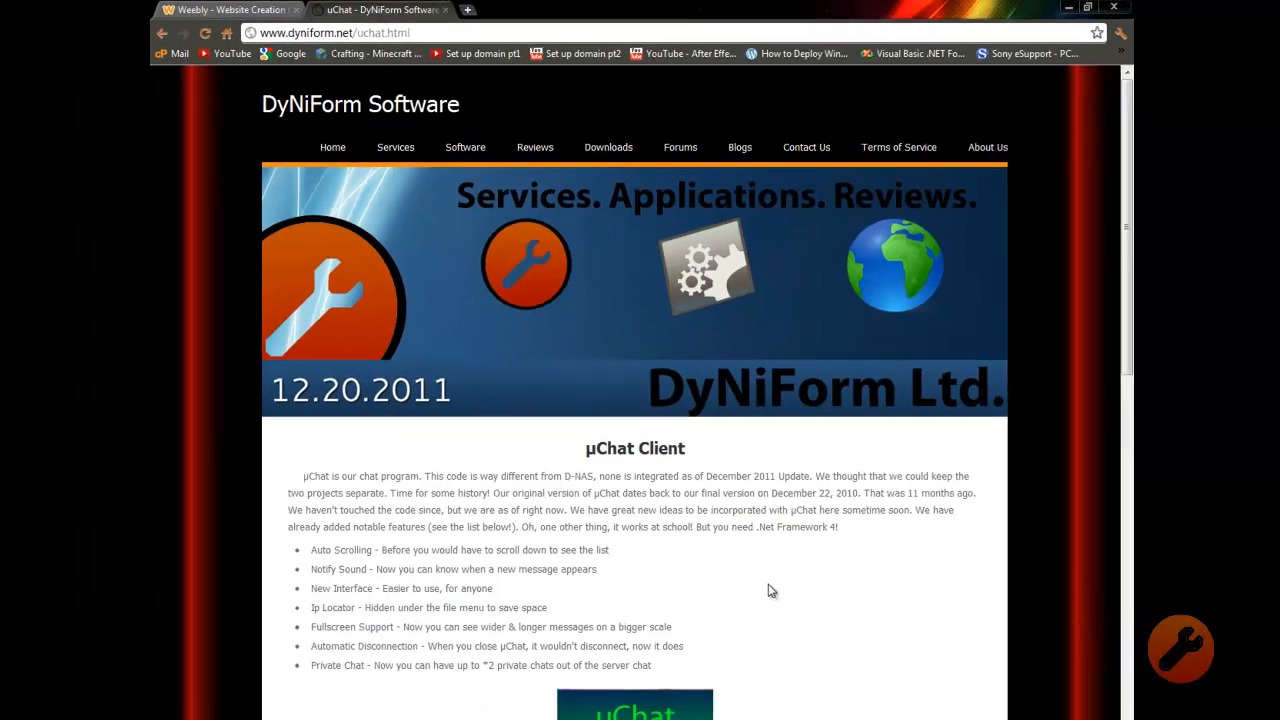
# Step: Review the µChat client and server descriptions, feature lists and Downloads section on the web page
pyautogui.scroll(-1, 771, 590)
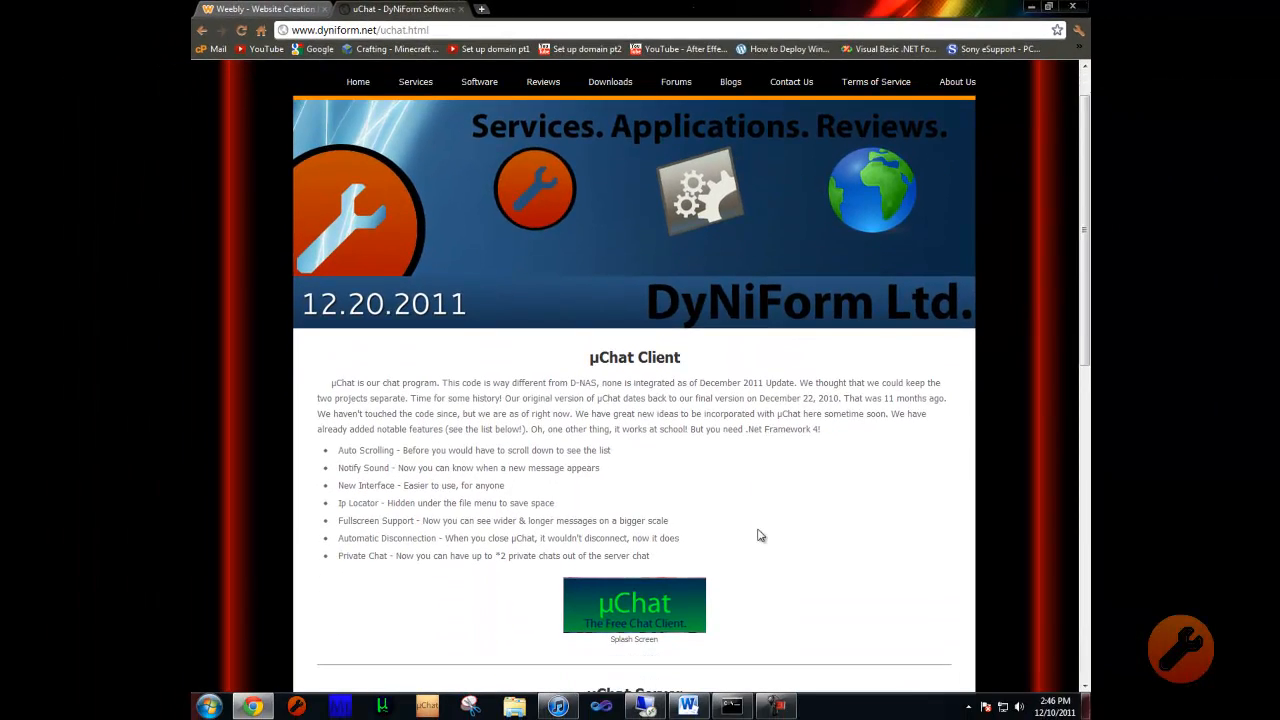
pyautogui.scroll(-5, 758, 534)
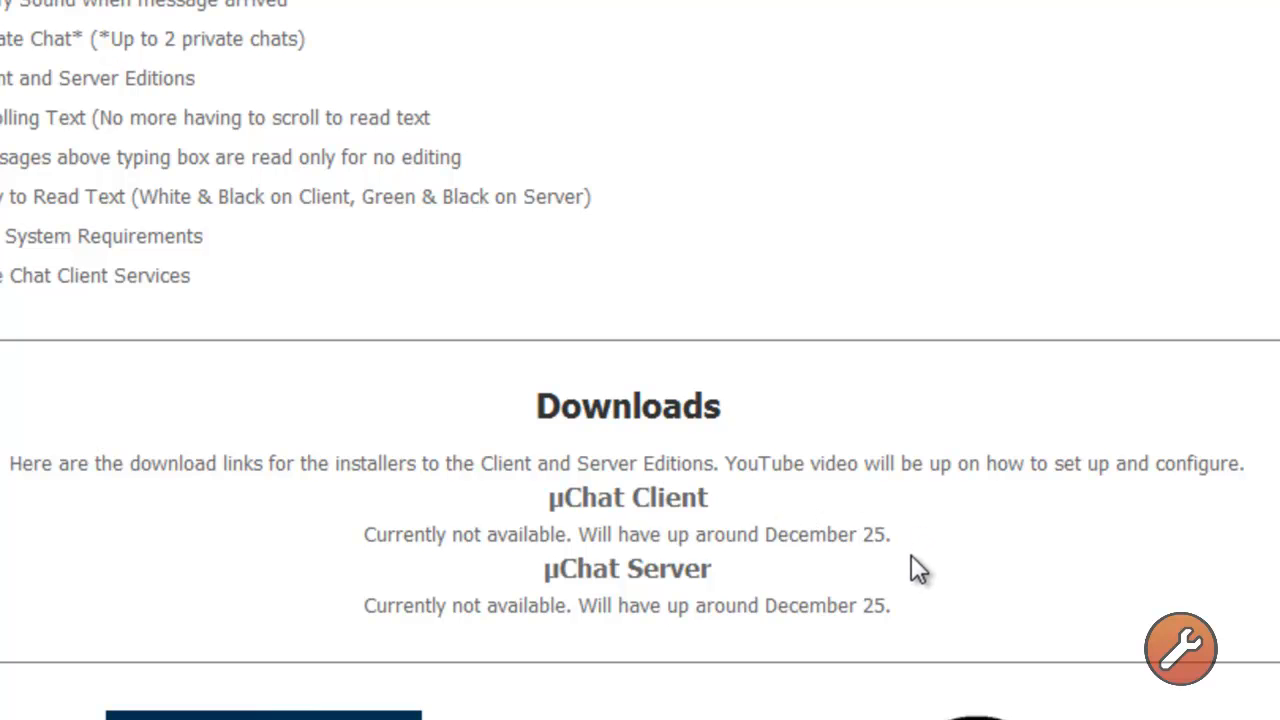
pyautogui.scroll(9, 883, 500)
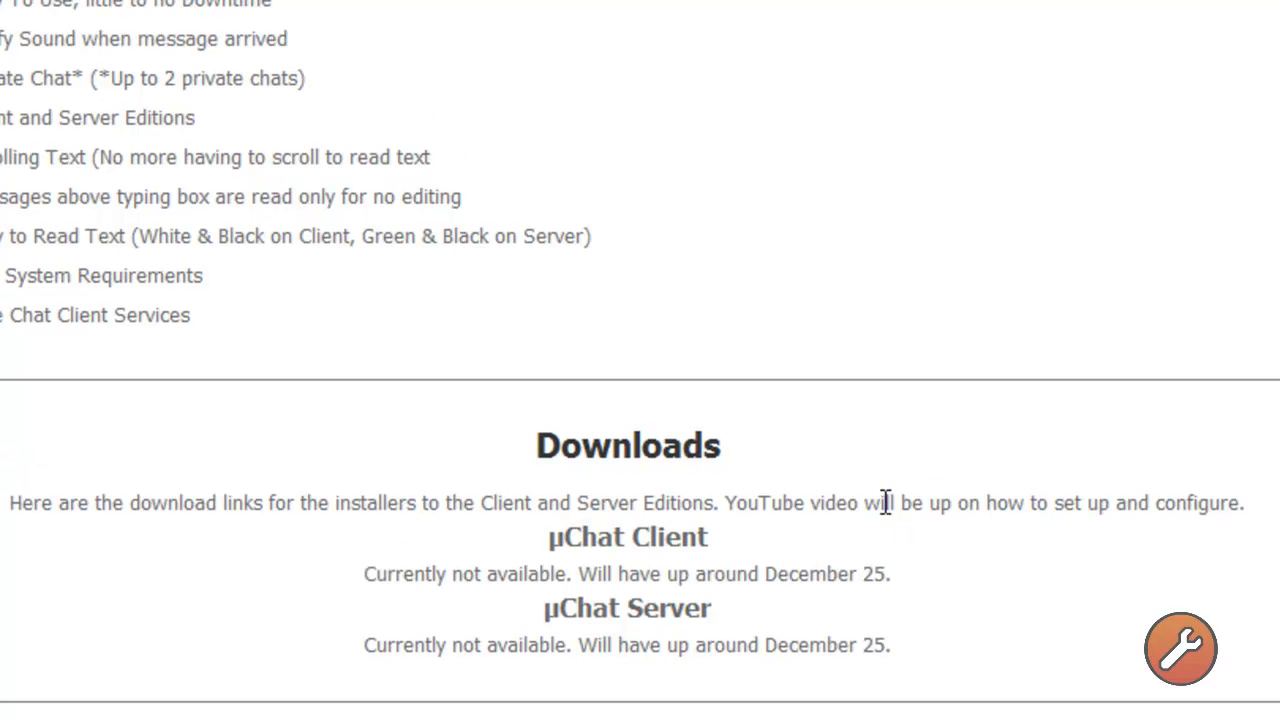
pyautogui.scroll(2, 843, 487)
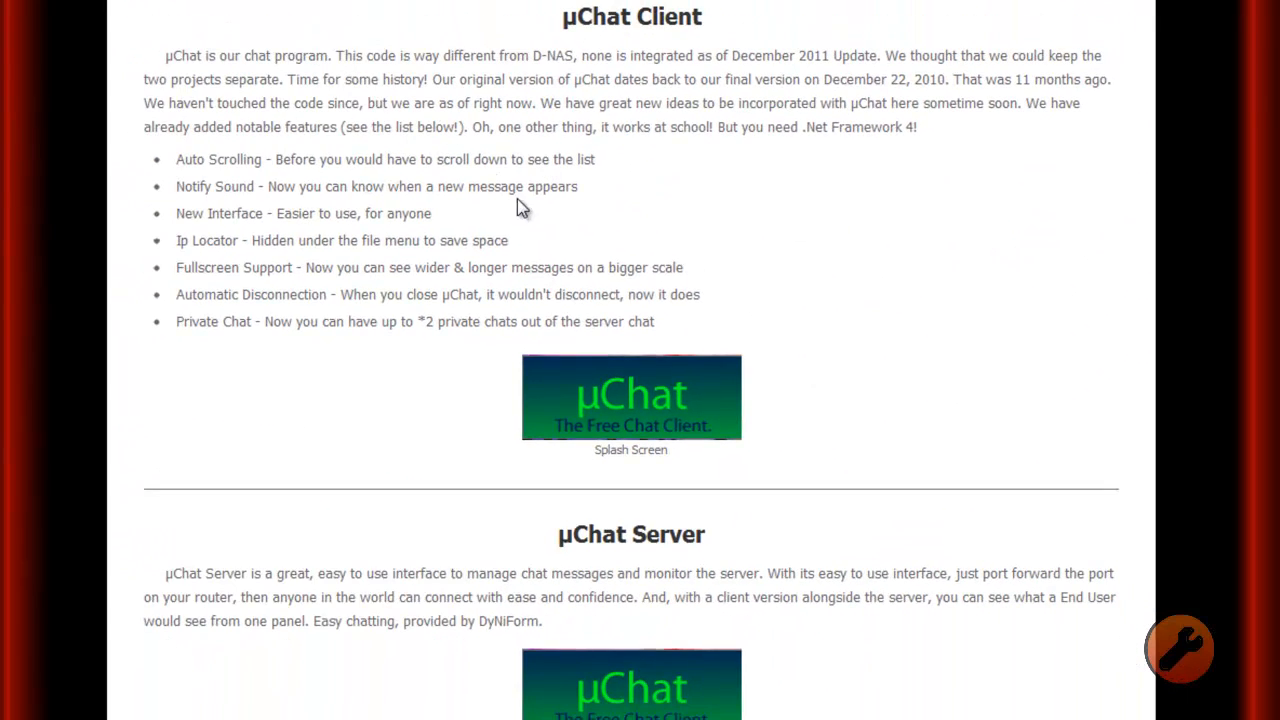
pyautogui.scroll(-8, 517, 206)
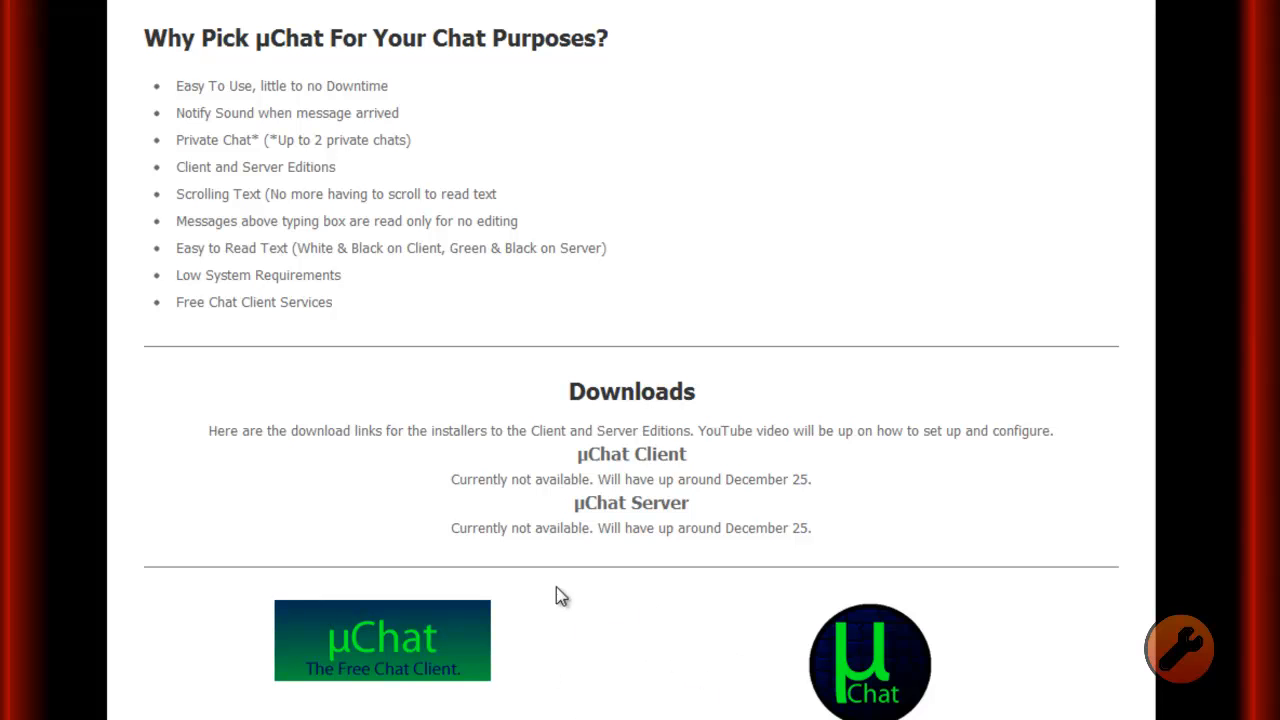
pyautogui.scroll(8, 669, 531)
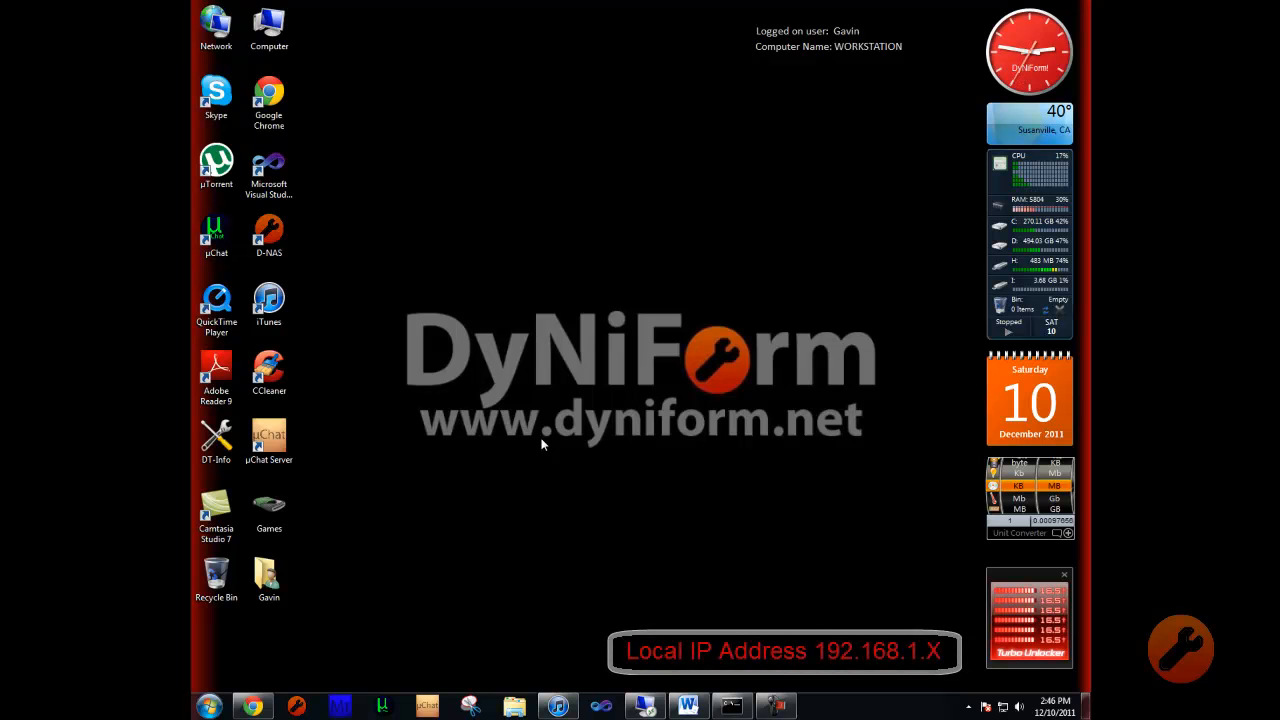
# Step: Switch to a new blank Microsoft Word document and enter the sample address 192.168.1.X on the first line
pyautogui.press('super')
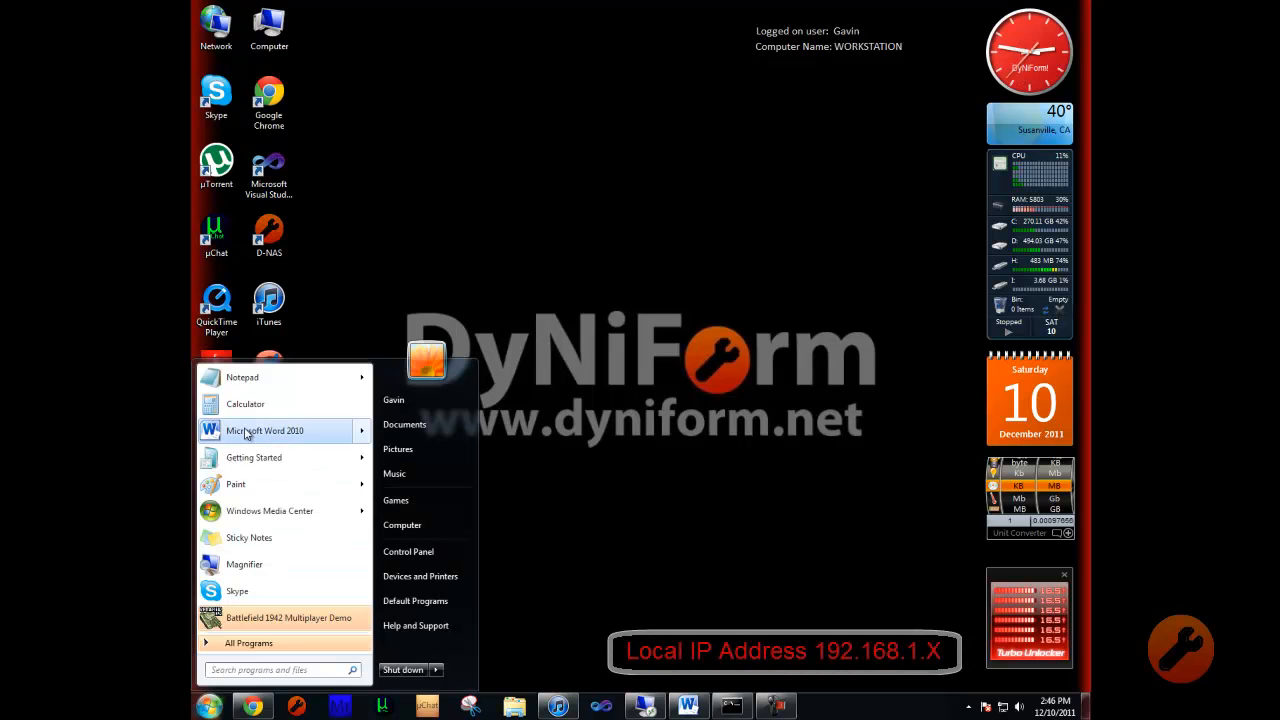
pyautogui.click(275, 430)
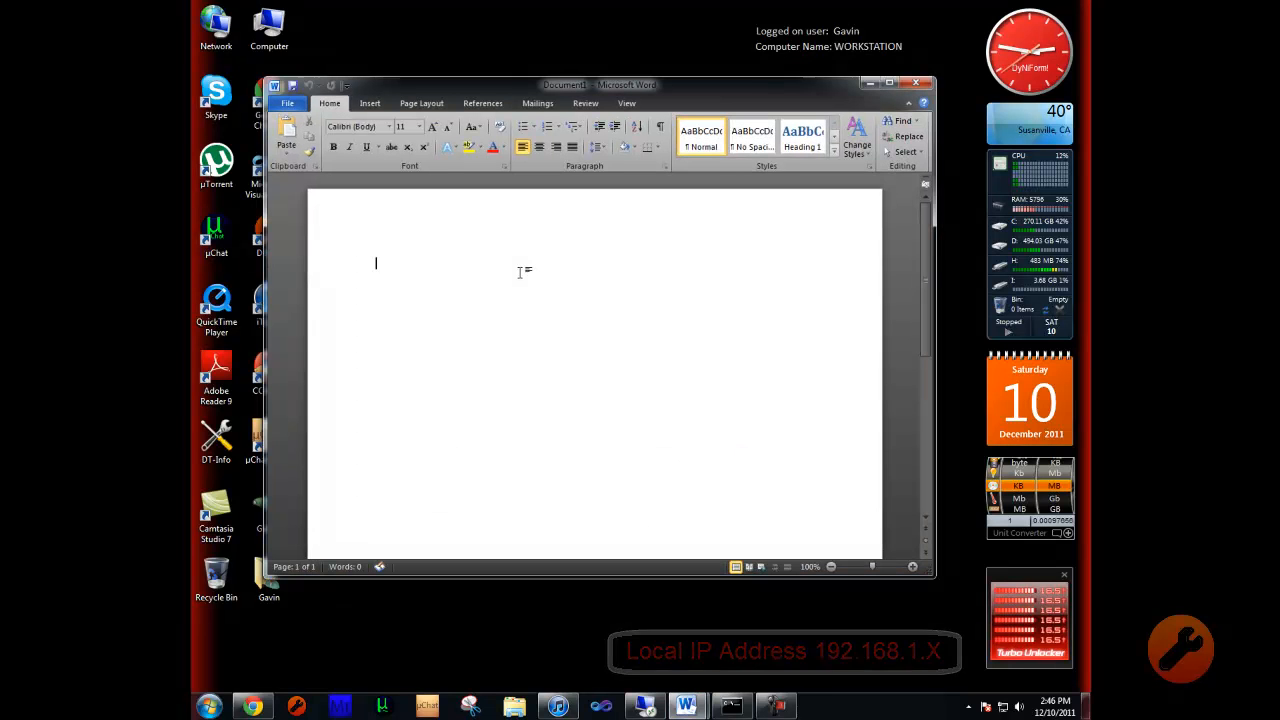
pyautogui.write('192.1')
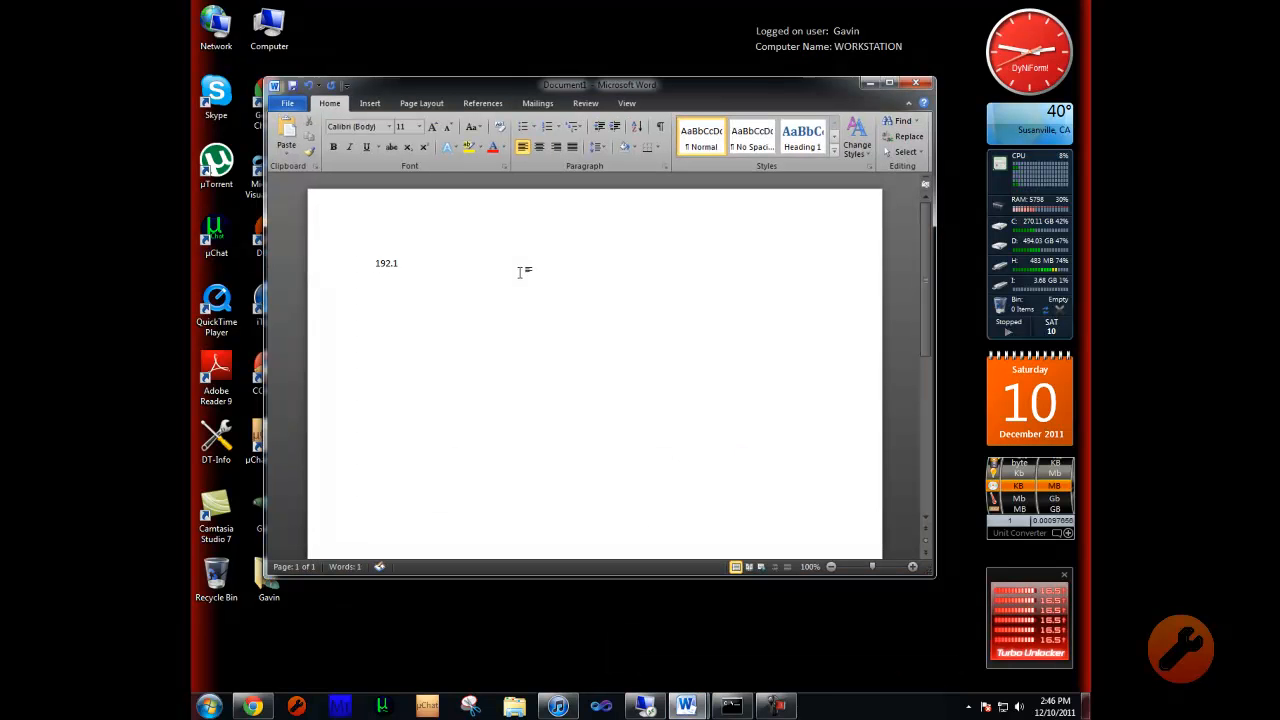
pyautogui.write('68.1.')
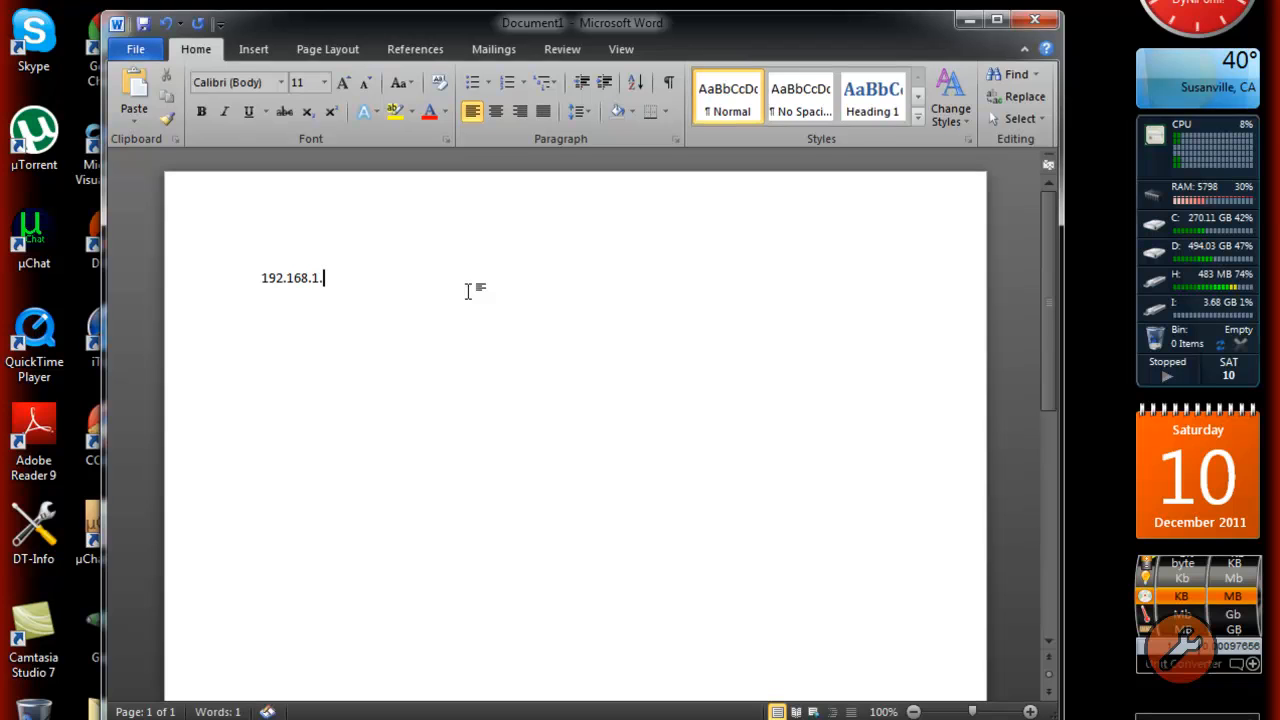
pyautogui.write('X')
pyautogui.press('Return')
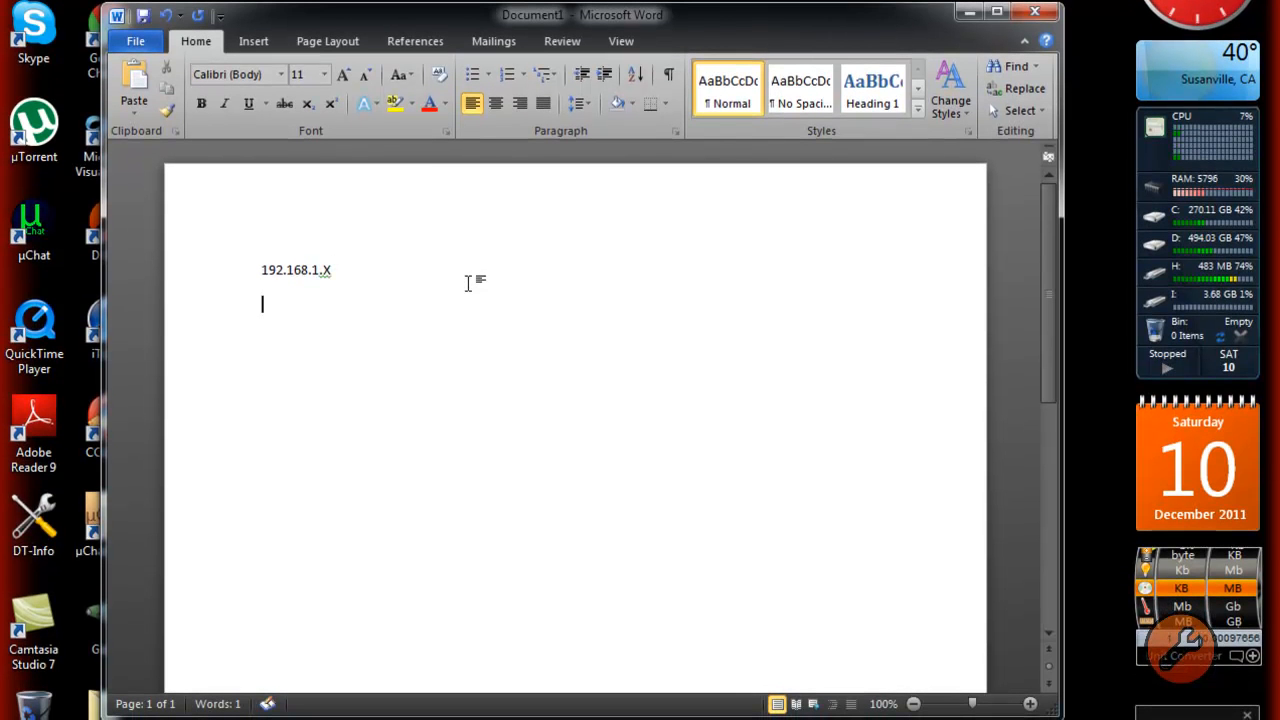
pyautogui.write('Local')
pyautogui.press('Return')
pyautogui.press('BackSpace')
pyautogui.press('Return')
pyautogui.write('30.60.90.10')
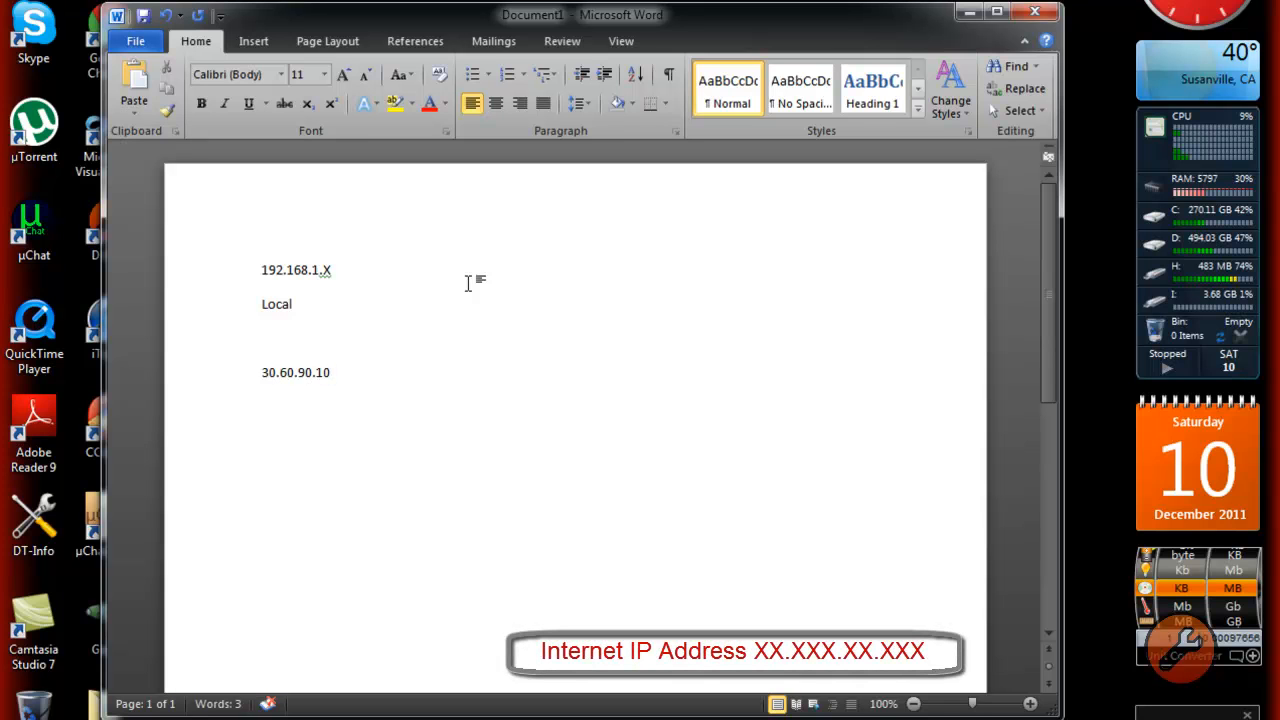
pyautogui.press('Return')
pyautogui.write('WWW')
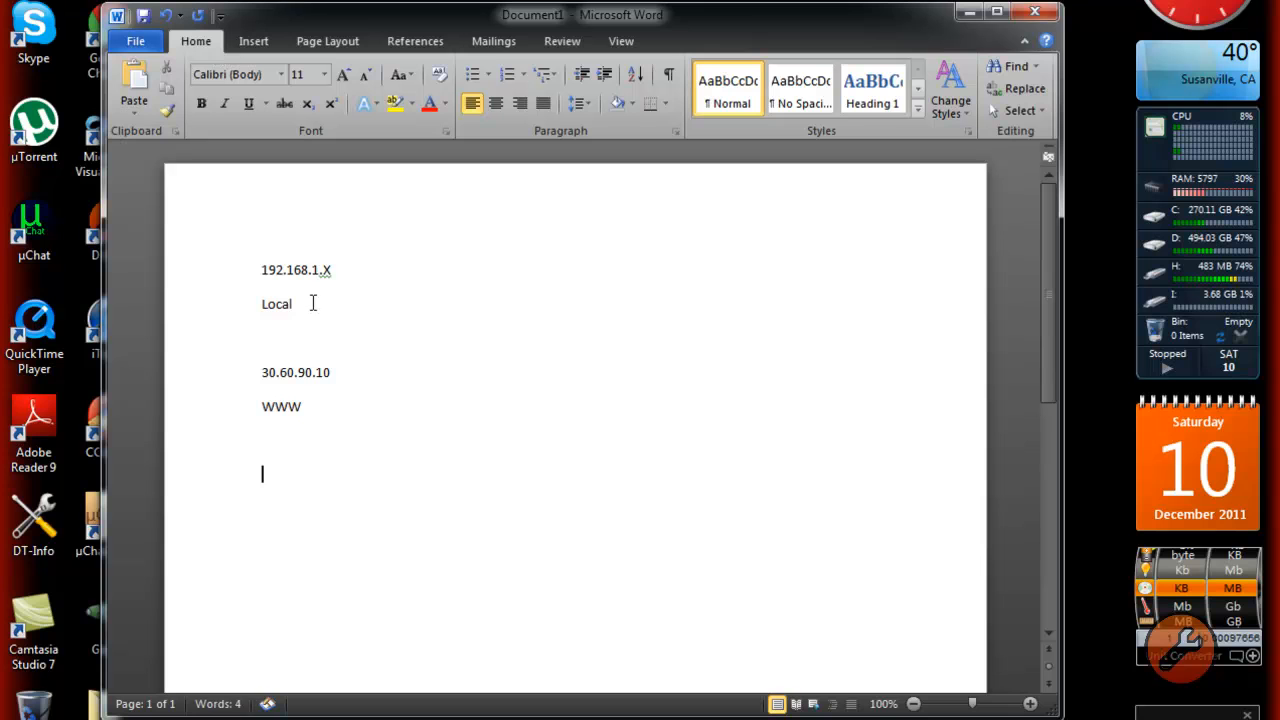
# Step: Highlight the local address and the WWW address alternately to compare the two lines
pyautogui.click(312, 281)
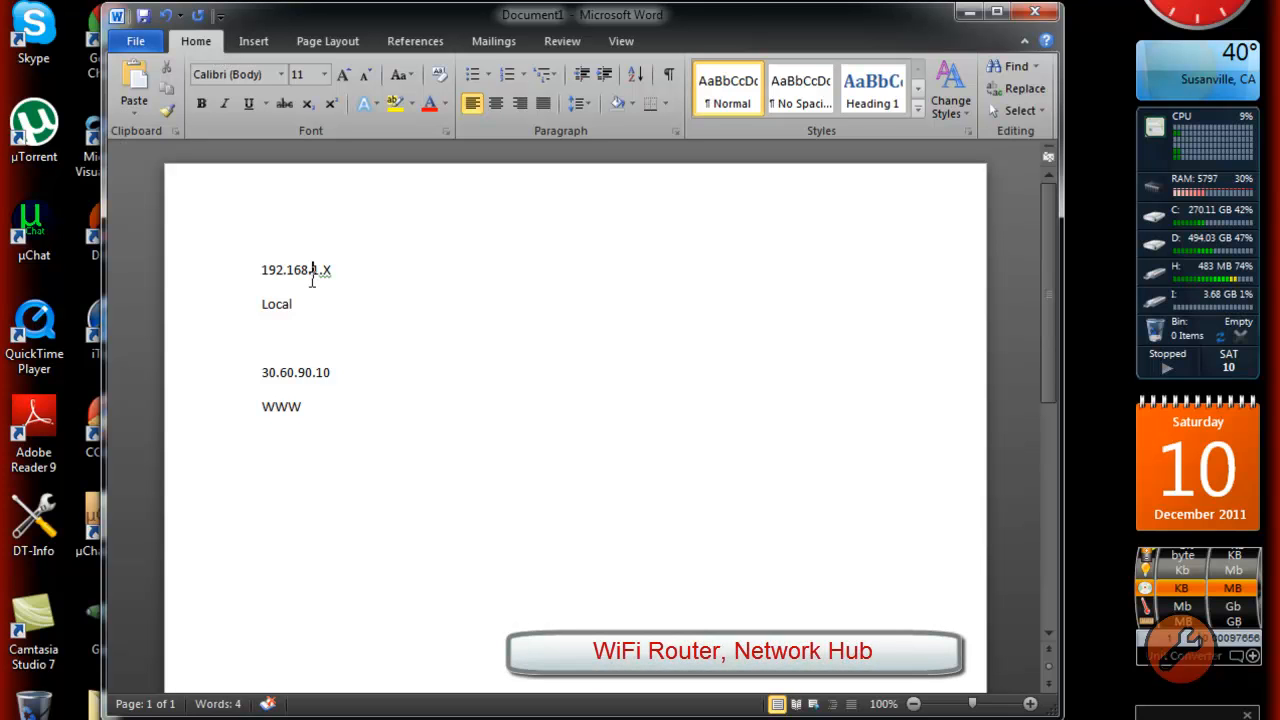
pyautogui.tripleClick(357, 269)
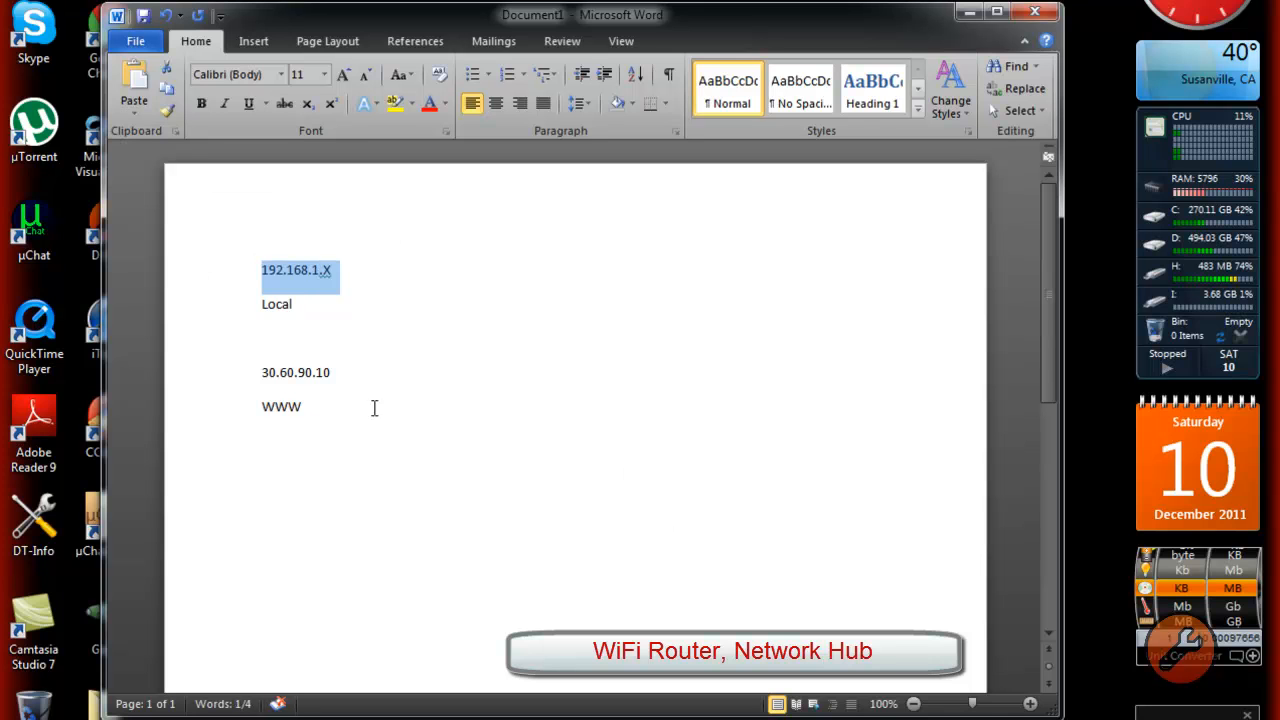
pyautogui.click(344, 372)
pyautogui.click(208, 378)
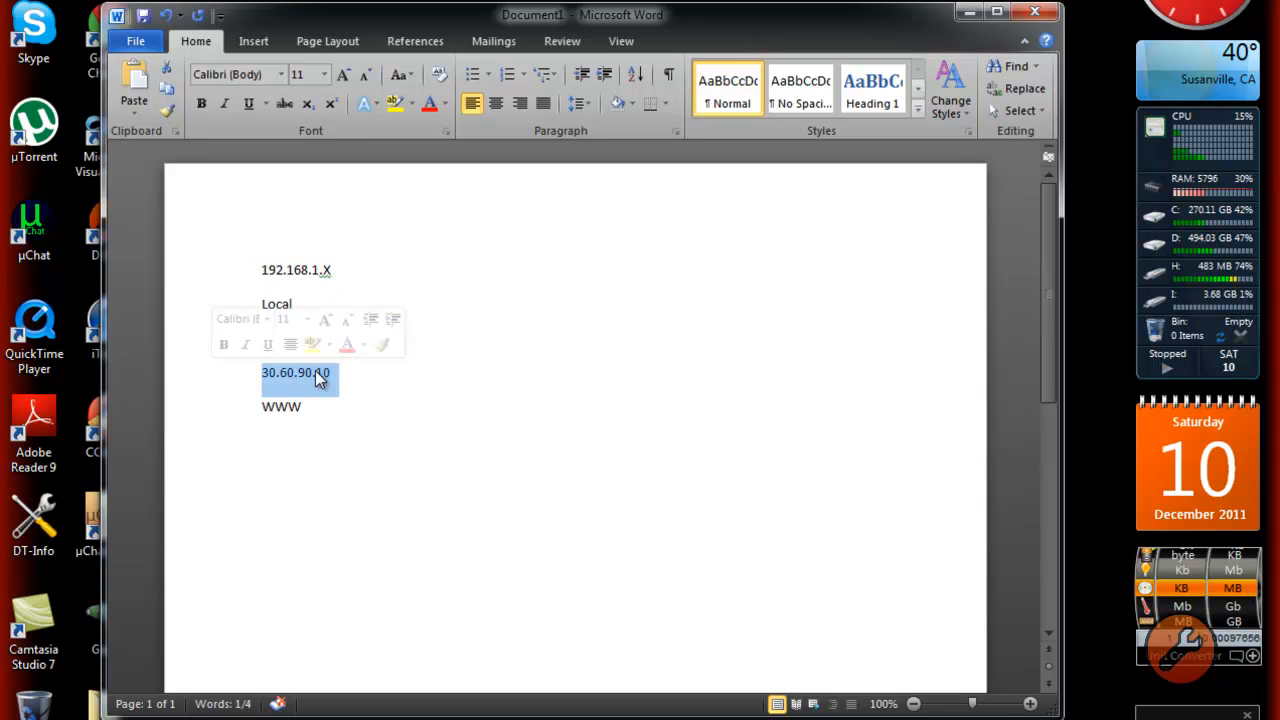
pyautogui.click(257, 264)
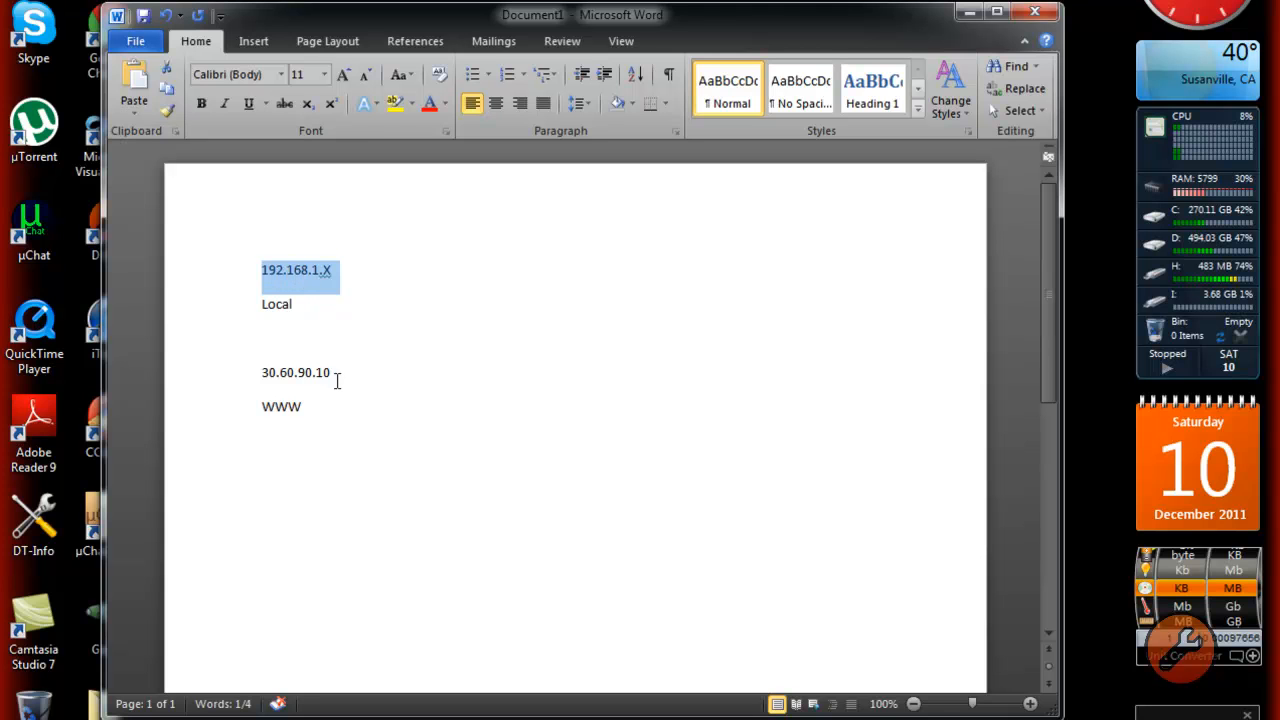
pyautogui.click(338, 375)
pyautogui.click(226, 366)
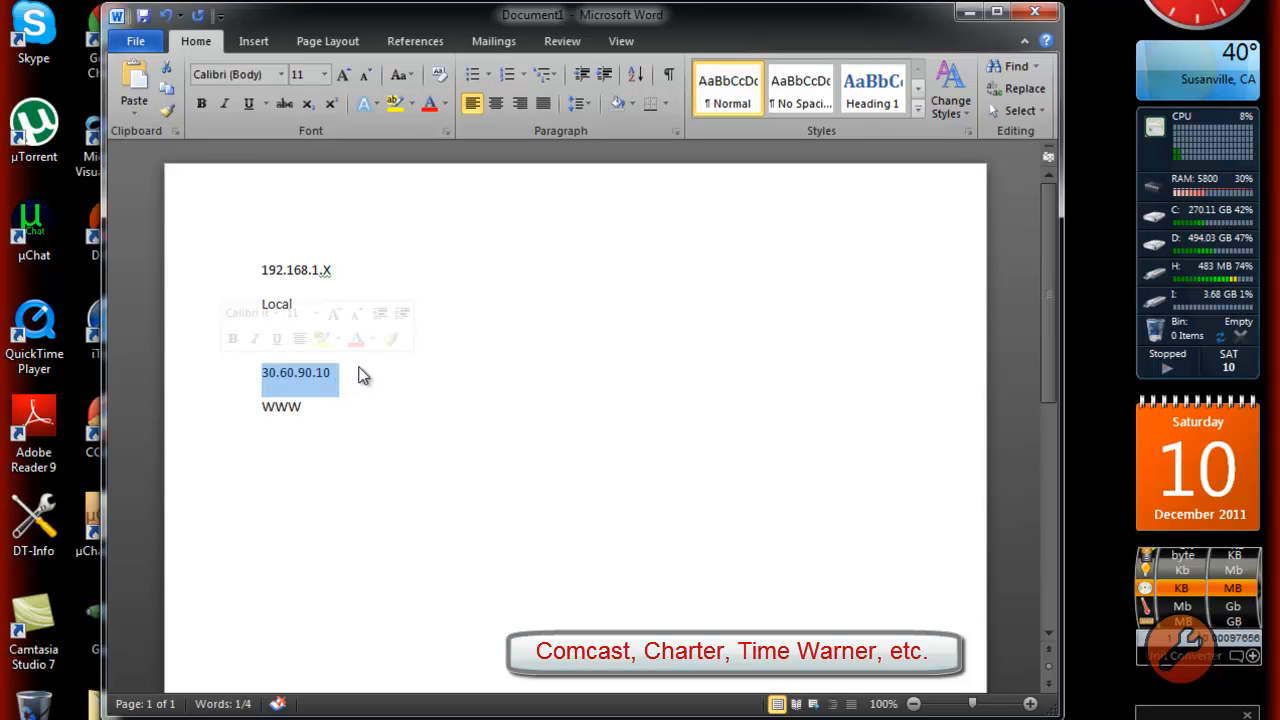
pyautogui.click(358, 373)
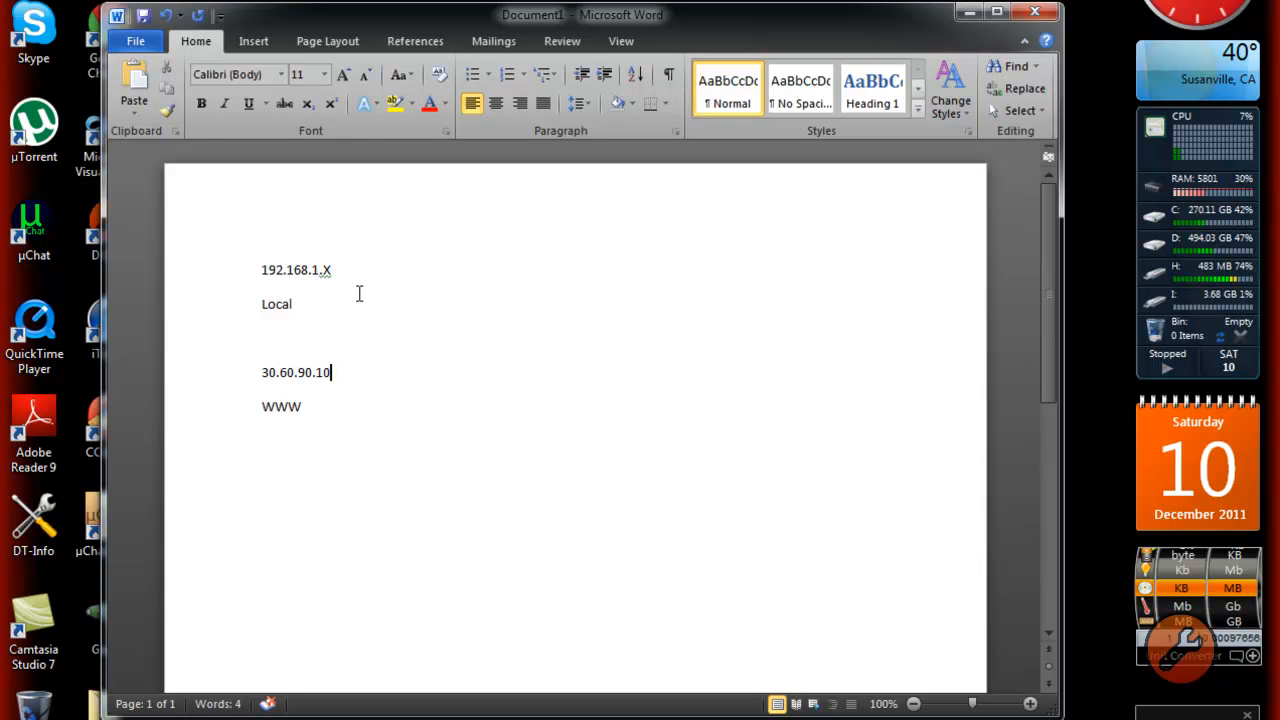
pyautogui.click(338, 275)
# Step: Open Command Prompt from Run, and also find it by searching for cmd
pyautogui.press('super+r')
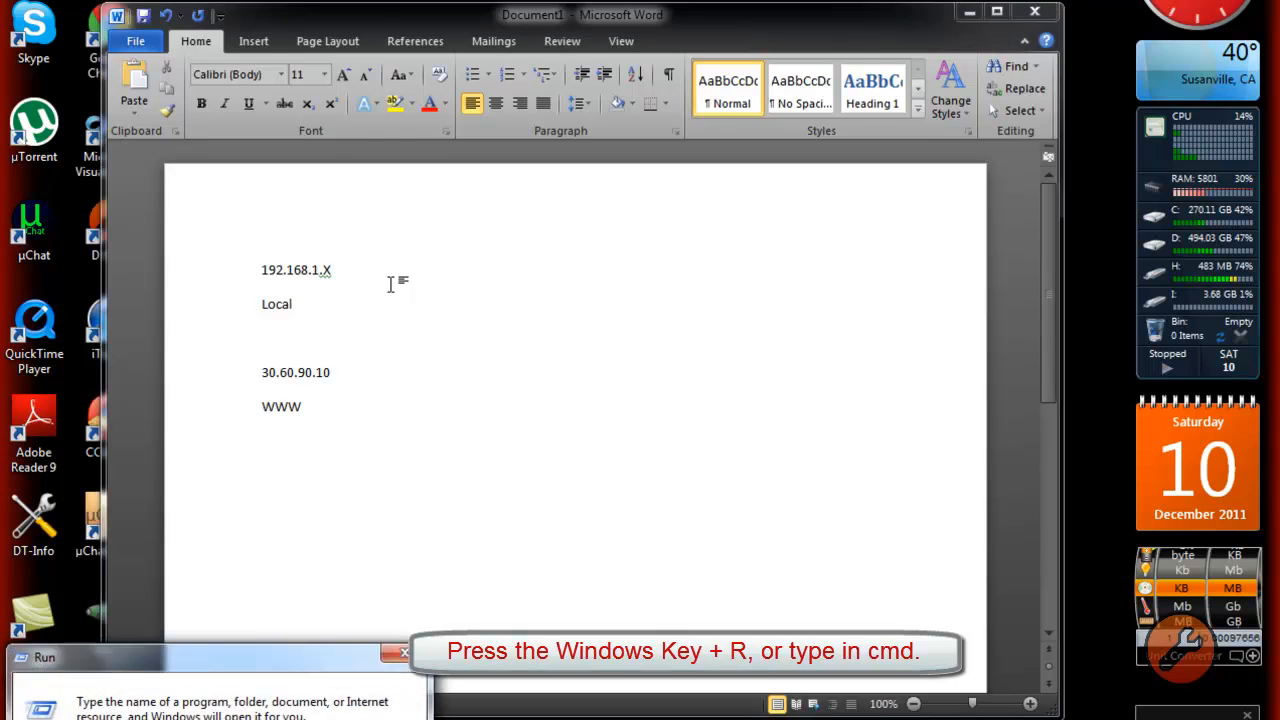
pyautogui.press('Return')
pyautogui.press('super')
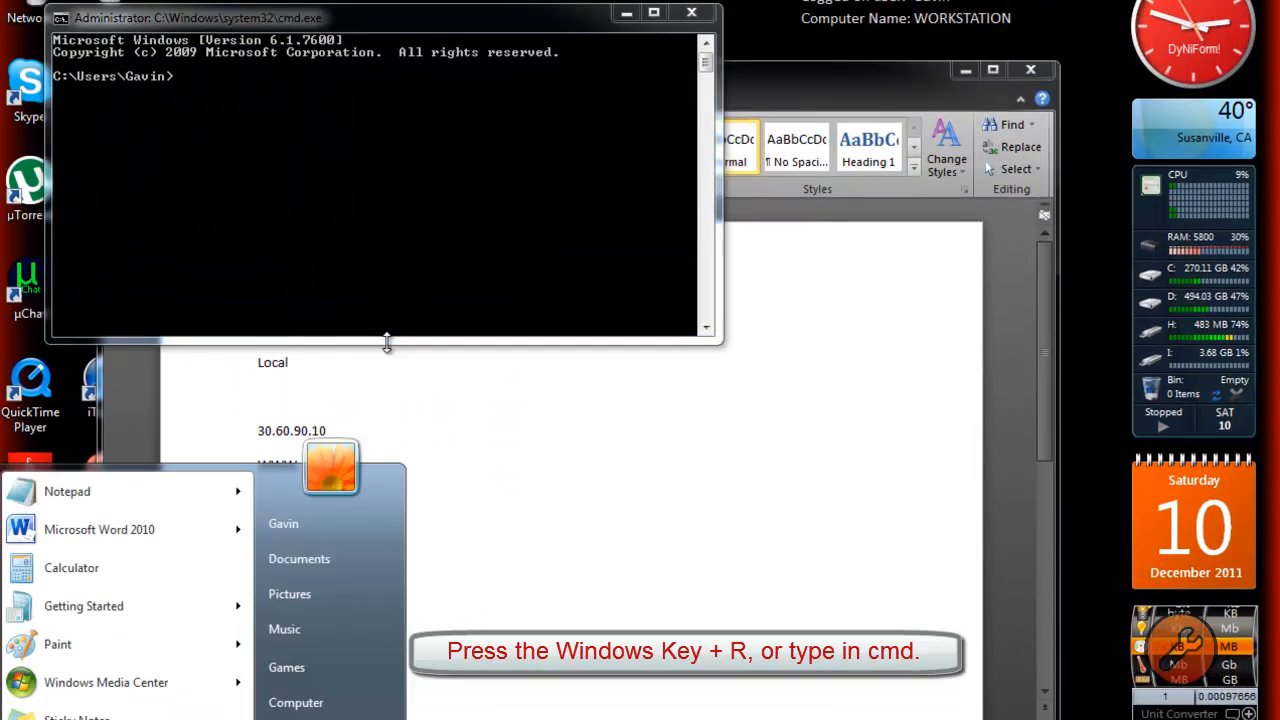
pyautogui.write('cmd')
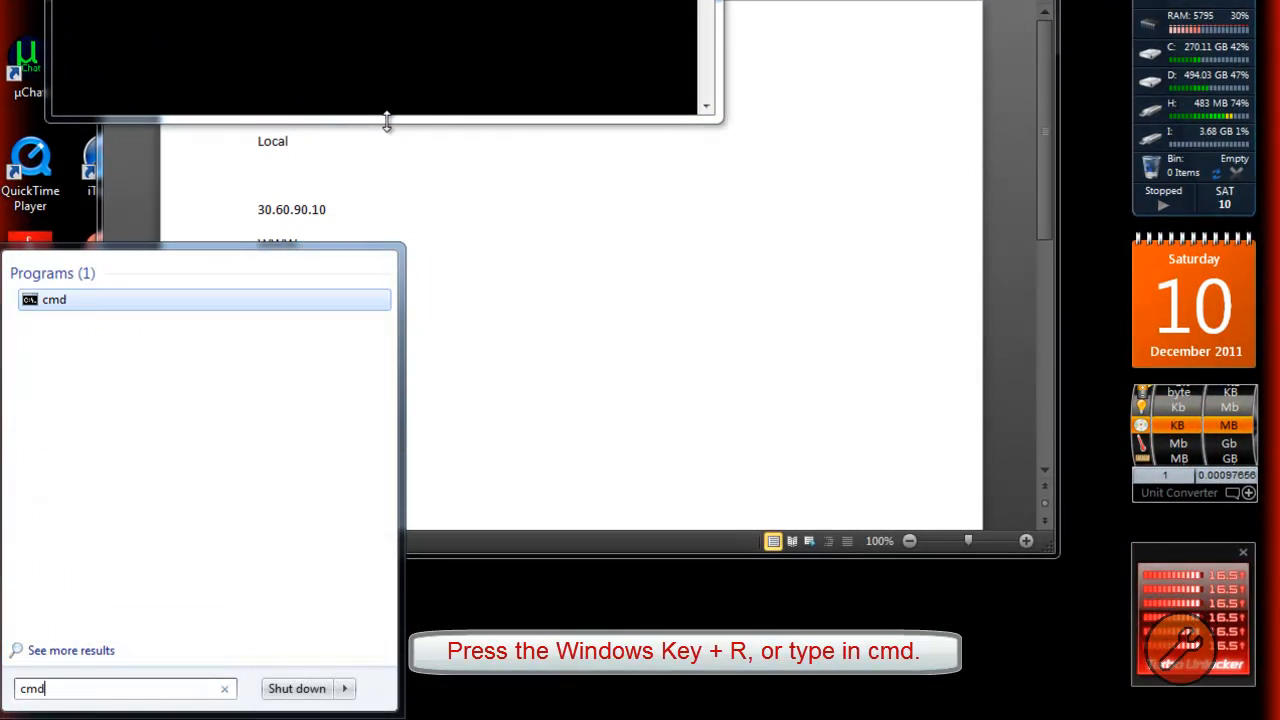
pyautogui.press('Return')
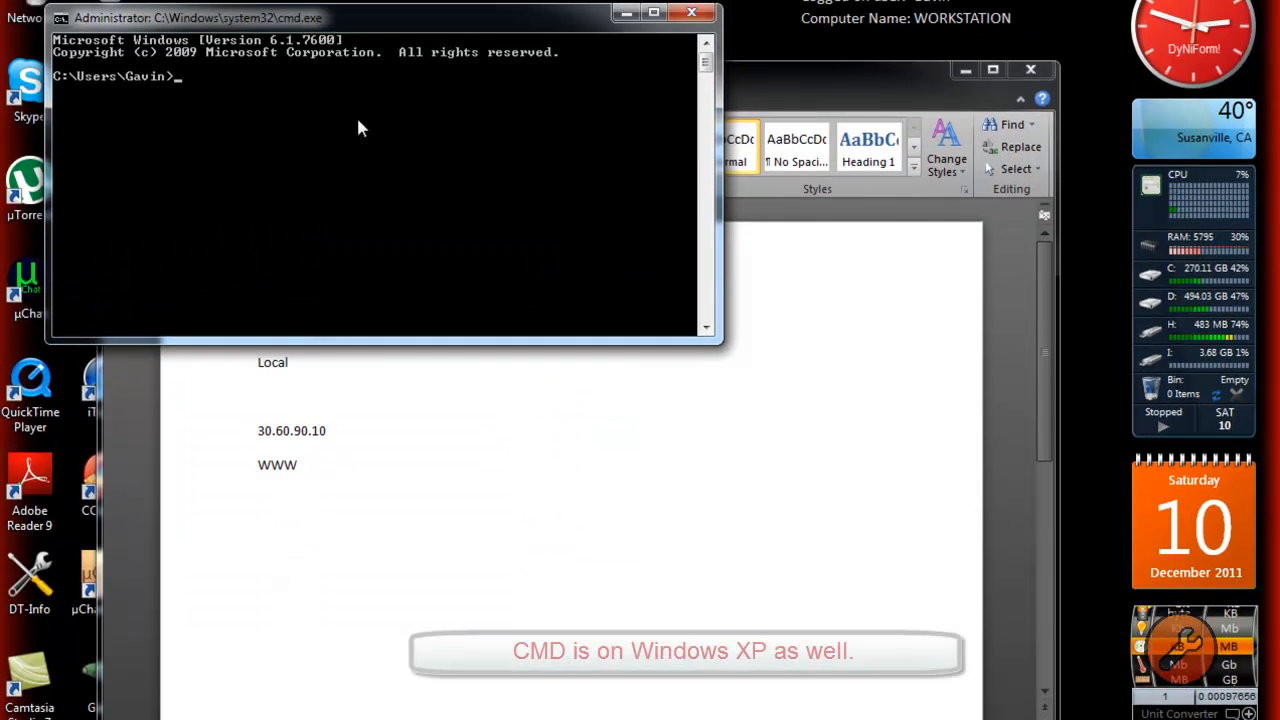
# Step: Run ipconfig in Command Prompt to look up the computer's IPv4 address
pyautogui.write('ipco')
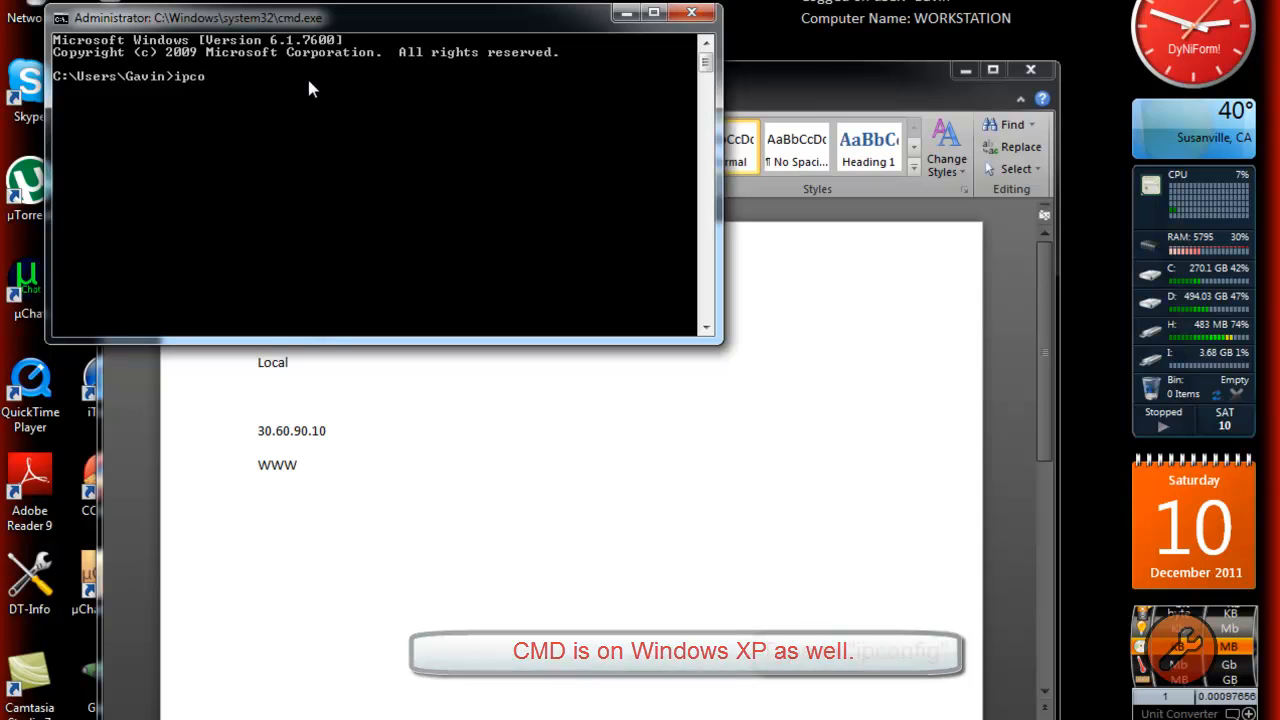
pyautogui.write('nfig')
pyautogui.press('Return')
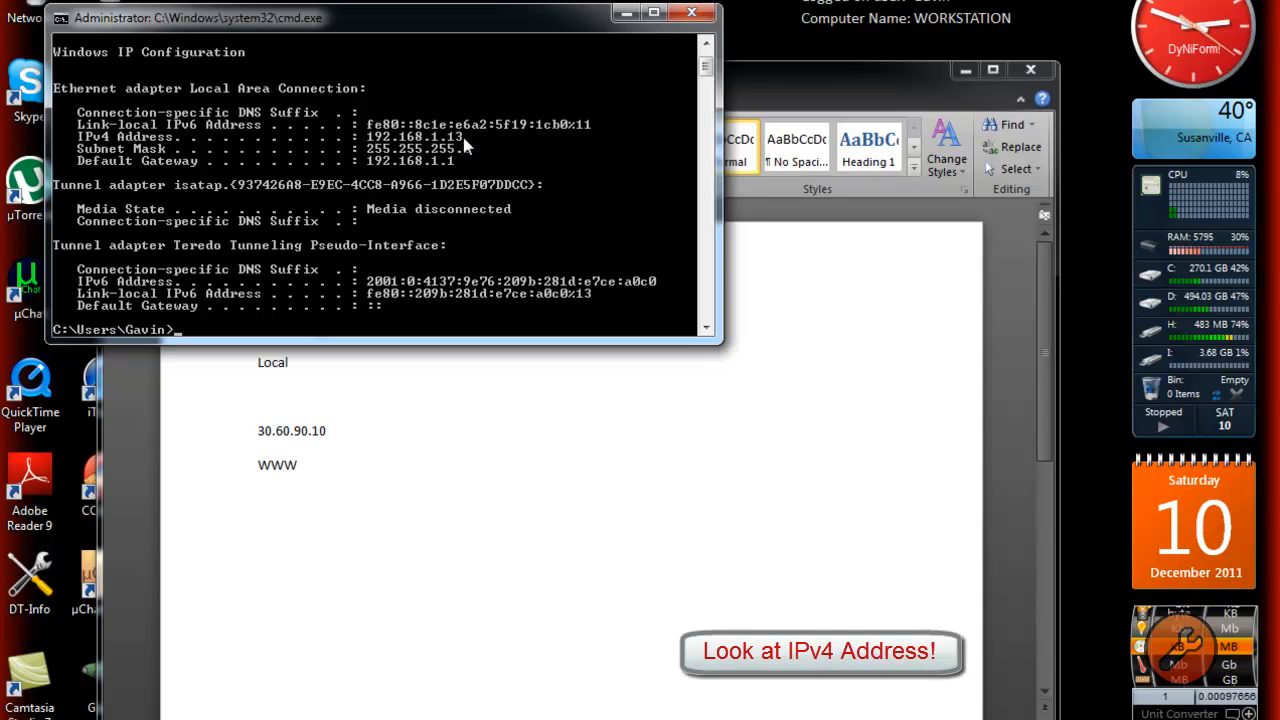
# Step: Return to the Word document and add the line 192.168.1.13 between 192.168.1.X and Local
pyautogui.click(732, 387)
pyautogui.click(410, 42)
pyautogui.click(575, 400)
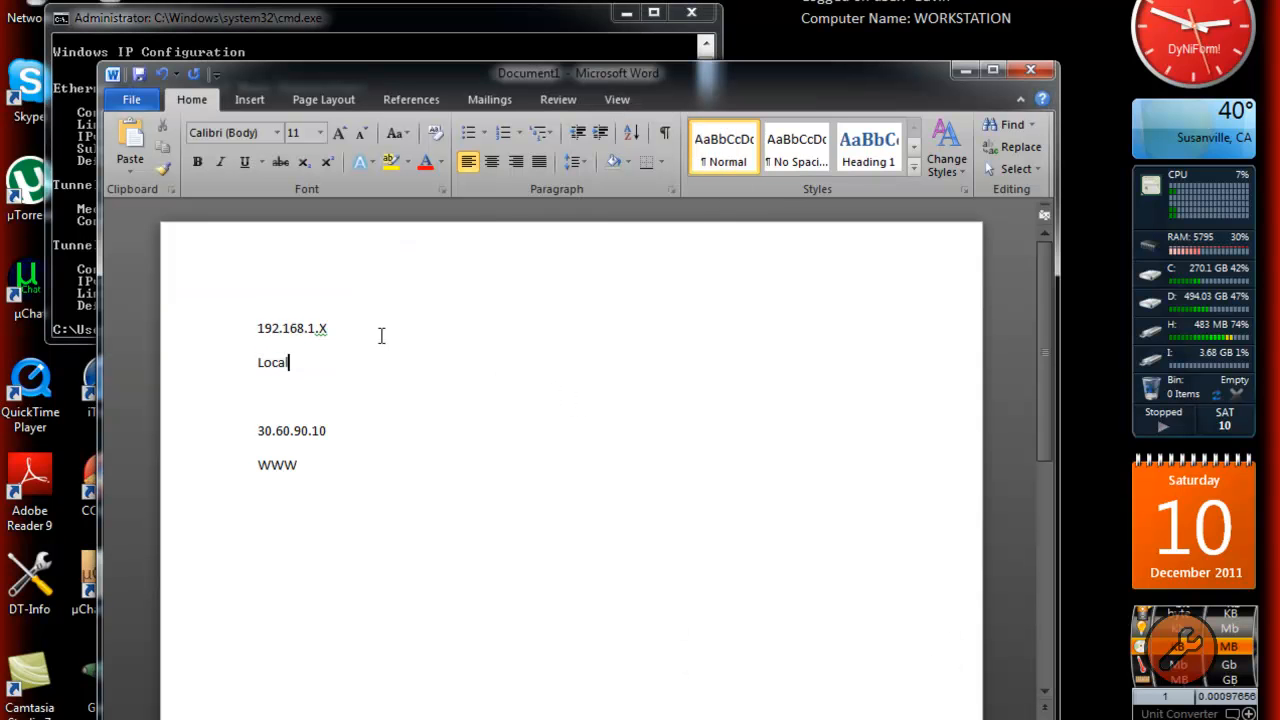
pyautogui.press('Return')
pyautogui.write('192.168.1.13')
pyautogui.press('Up')
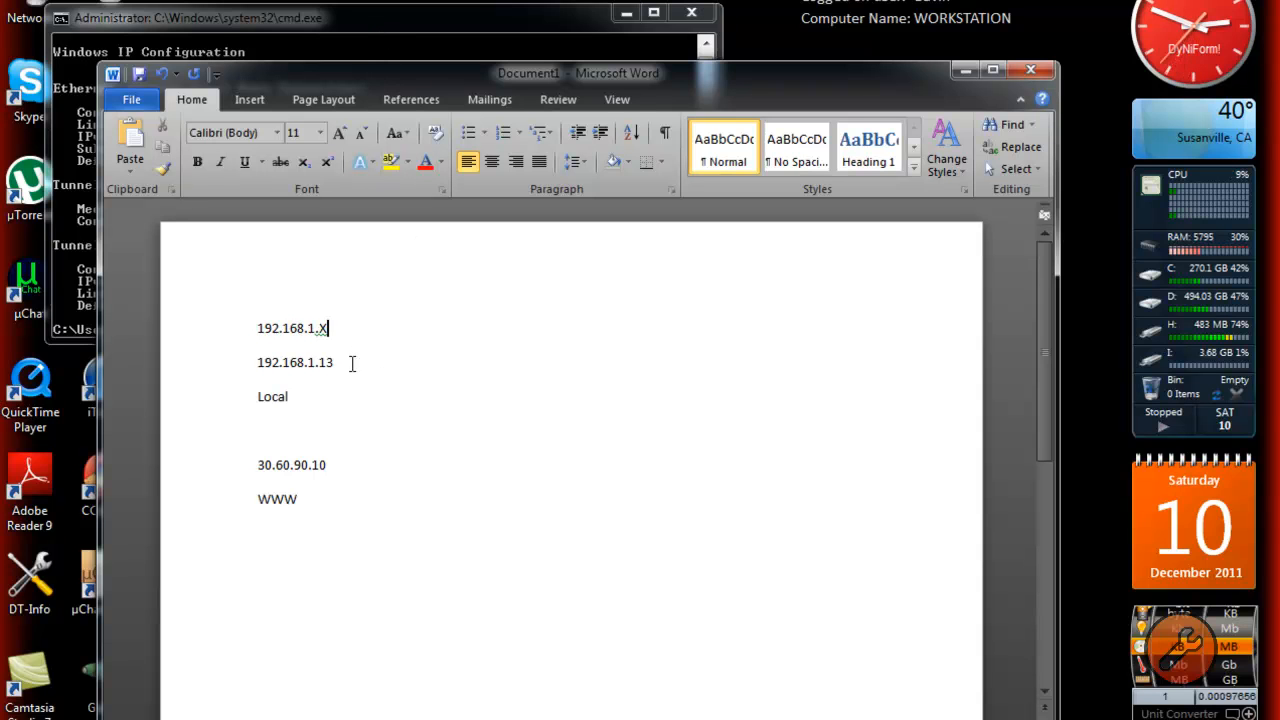
# Step: Minimize the Word and Command Prompt windows and start hosting in µChat Server on port 2080
pyautogui.click(965, 71)
pyautogui.click(626, 13)
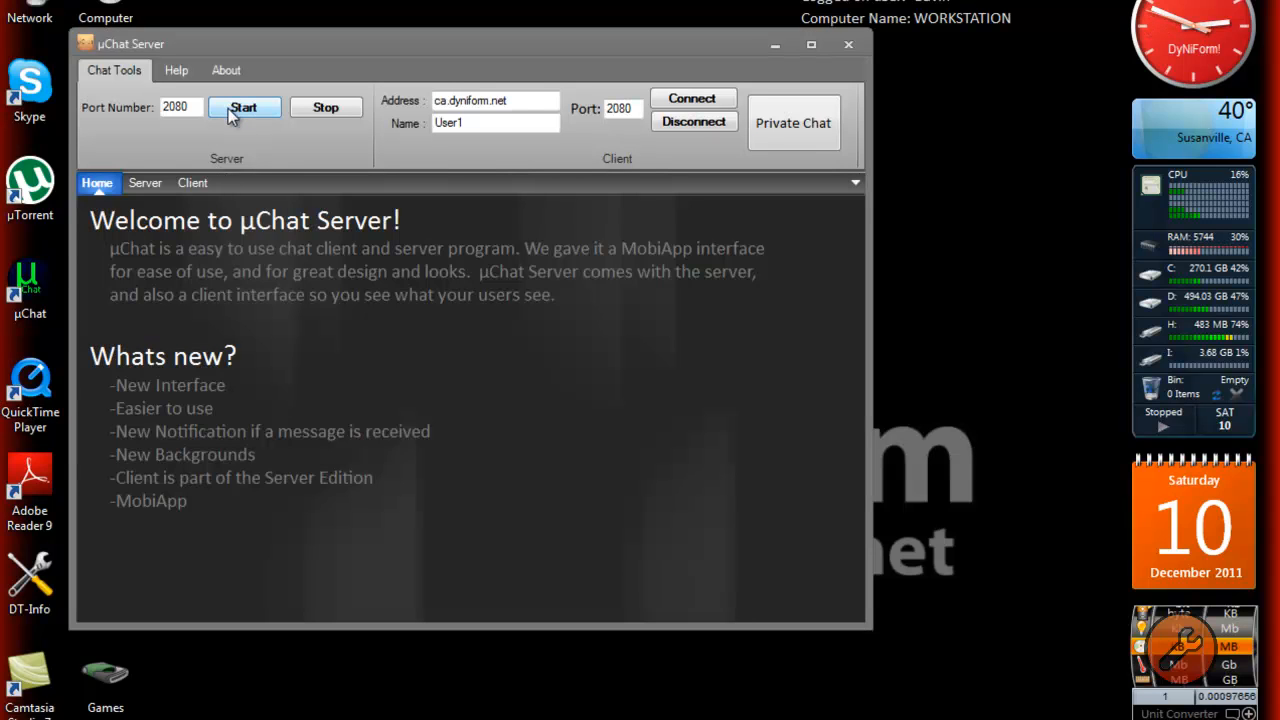
pyautogui.click(237, 108)
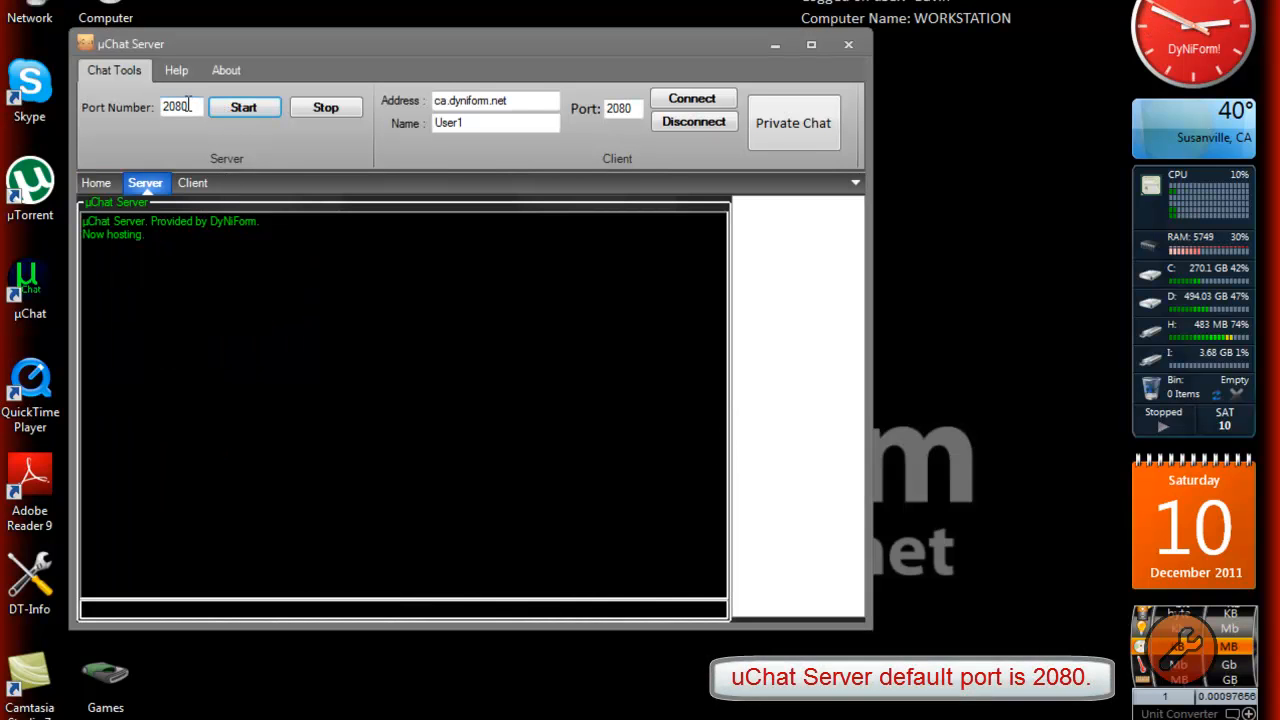
# Step: Check the hosting port number in µChat Server
pyautogui.click(239, 151)
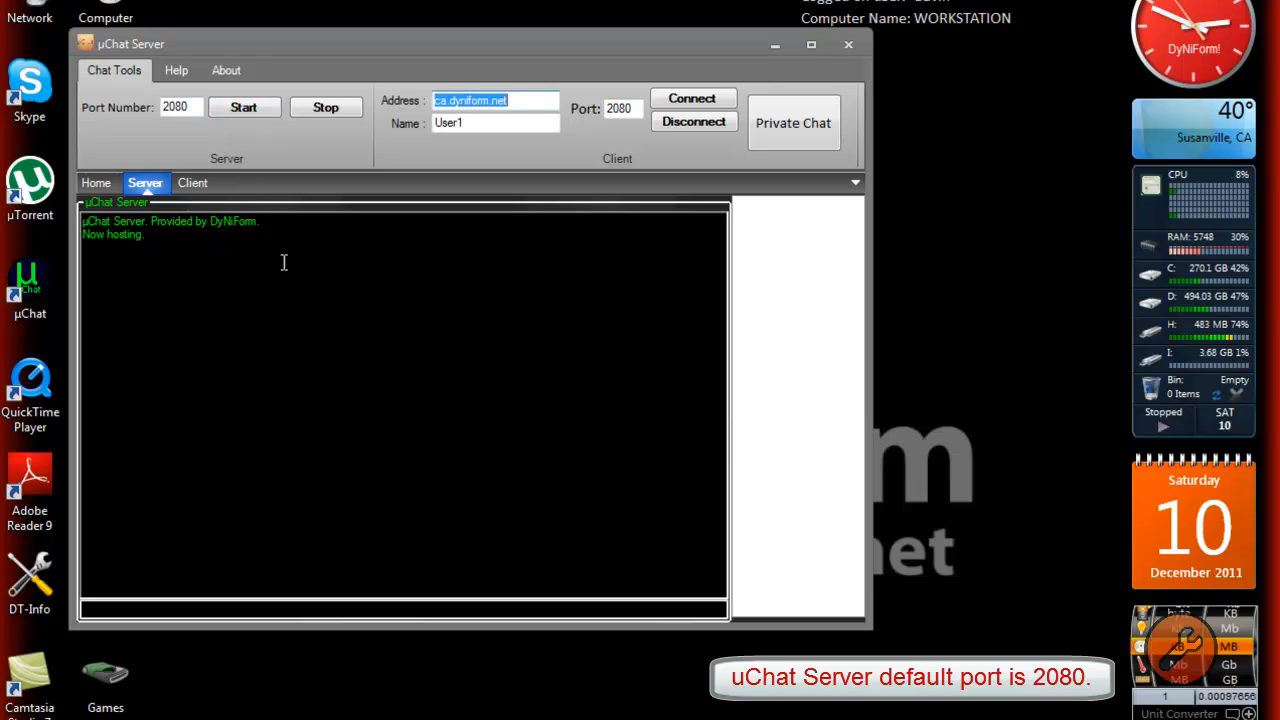
pyautogui.doubleClick(171, 110)
pyautogui.click(190, 107)
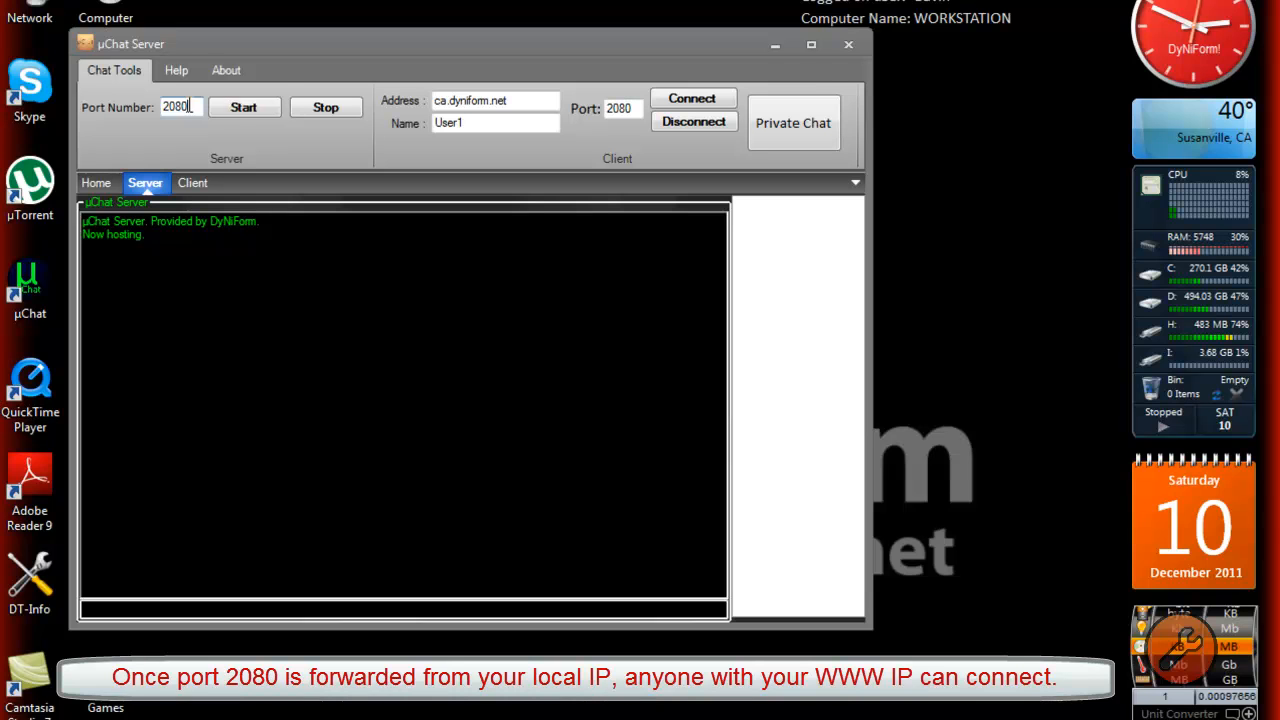
# Step: Switch from µChat Server to a maximized µChat Client and connect it to 192.168.1.13 on port 2080
pyautogui.click(779, 45)
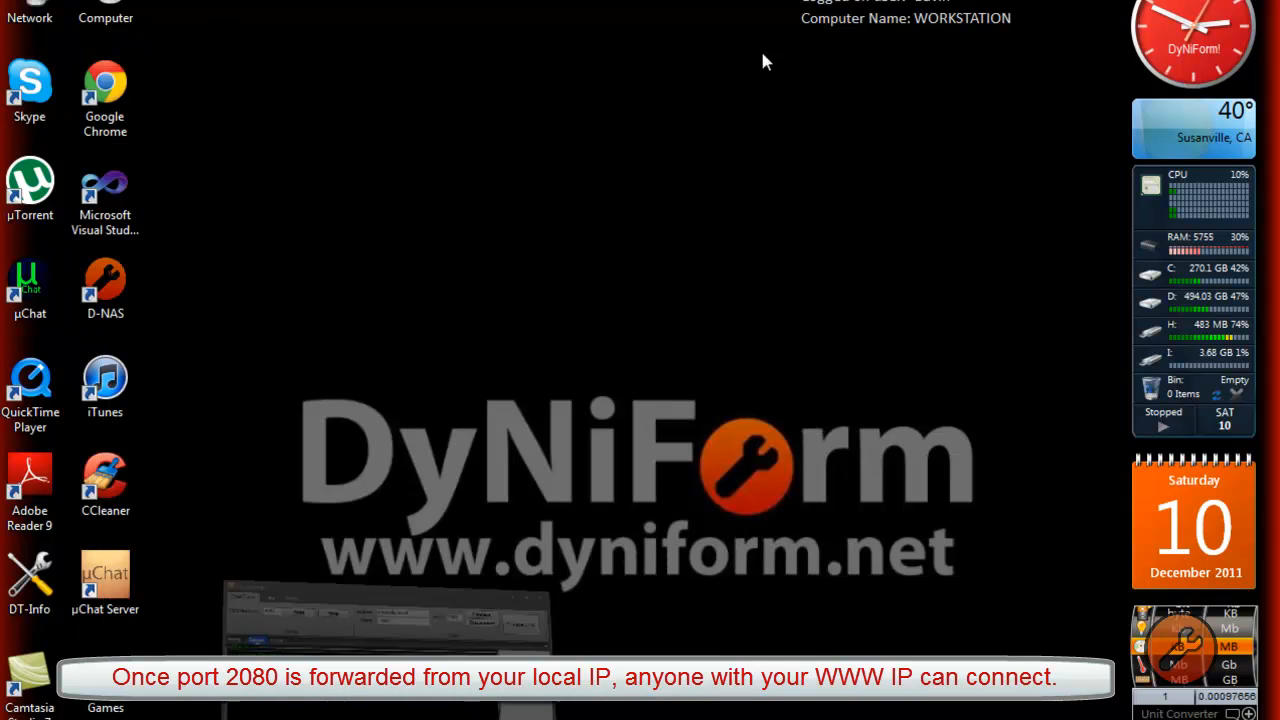
pyautogui.click(228, 718)
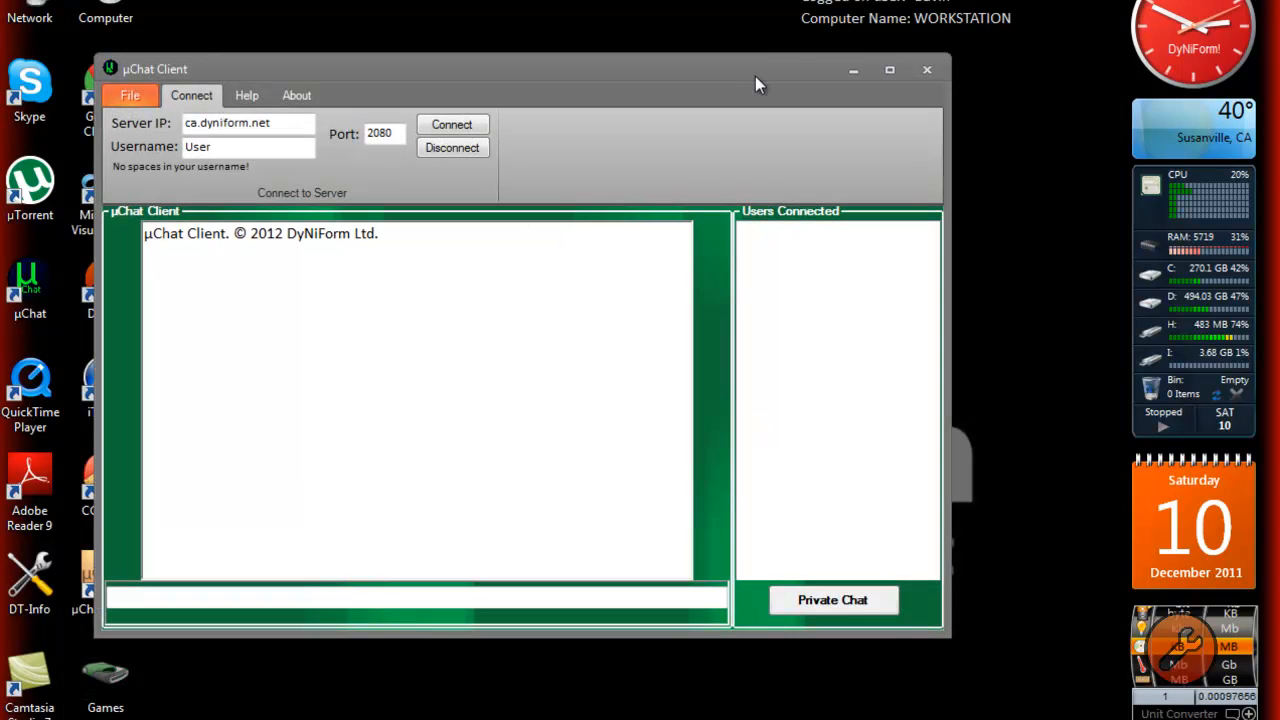
pyautogui.click(890, 70)
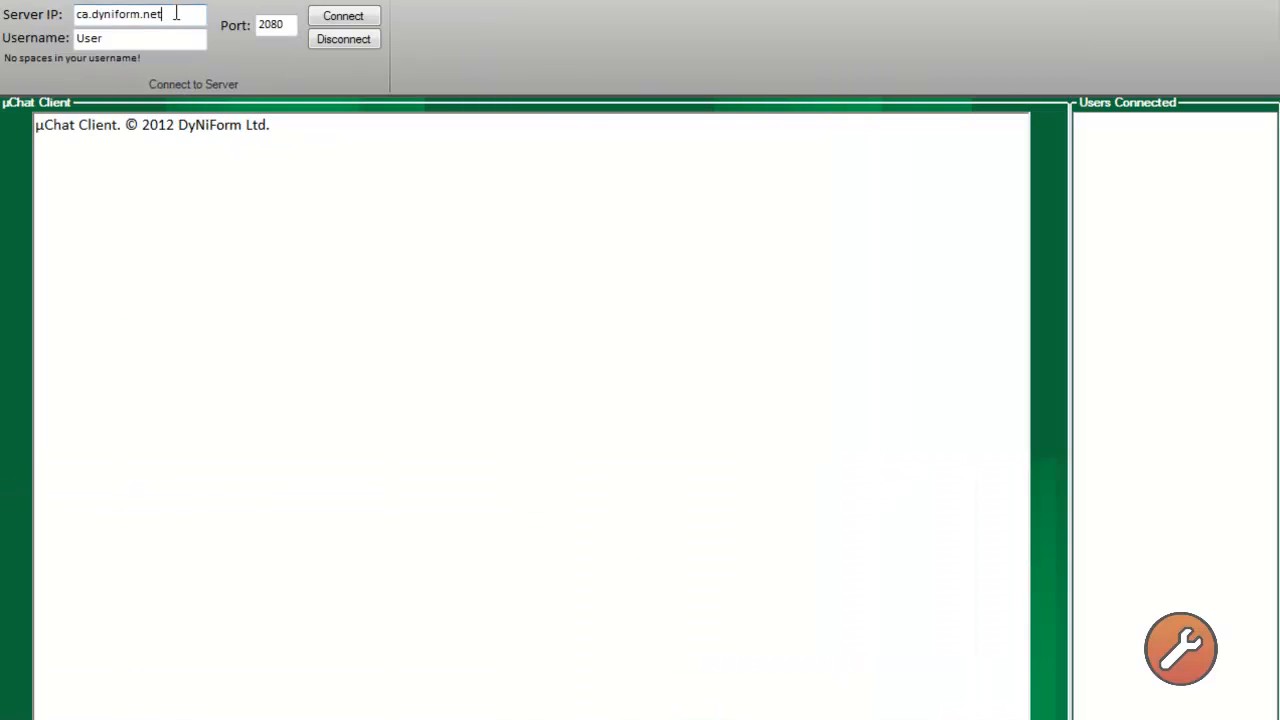
pyautogui.write('192.168.1.13')
pyautogui.click(322, 18)
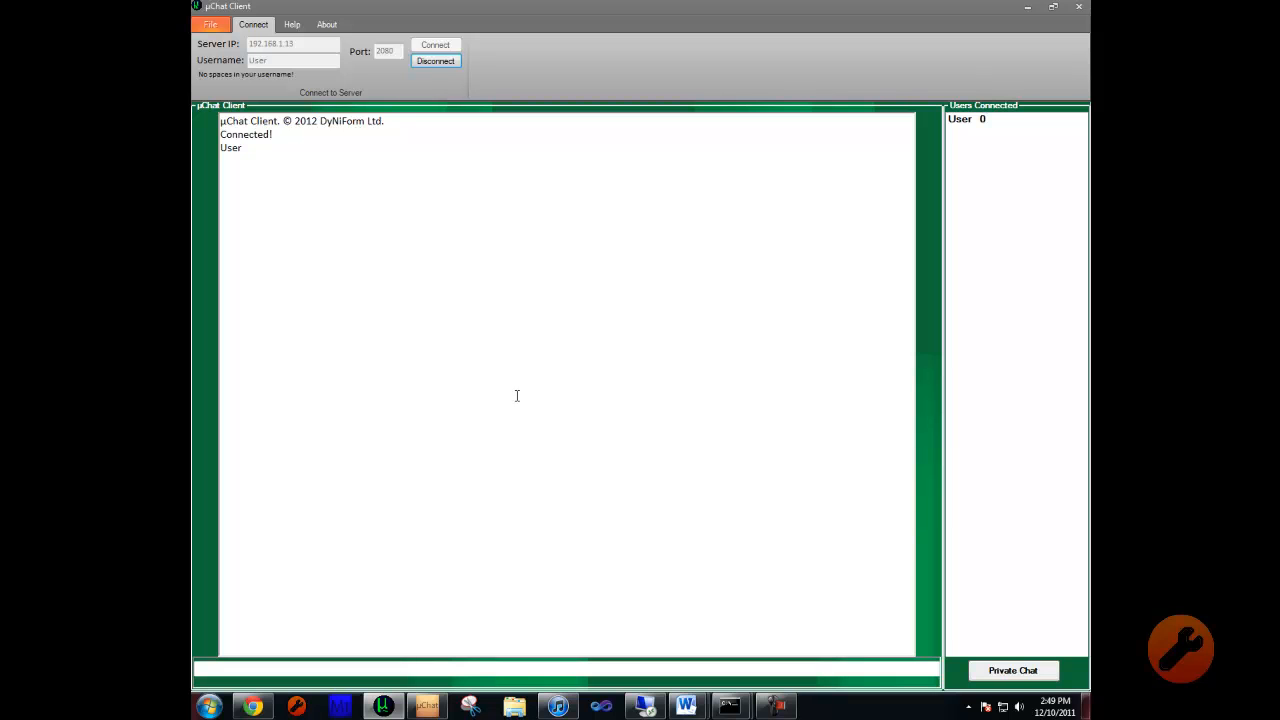
# Step: Send the message hello from µChat Client and highlight the connecting IP address in the µChat Server log
pyautogui.click(458, 667)
pyautogui.write('hello')
pyautogui.press('Return')
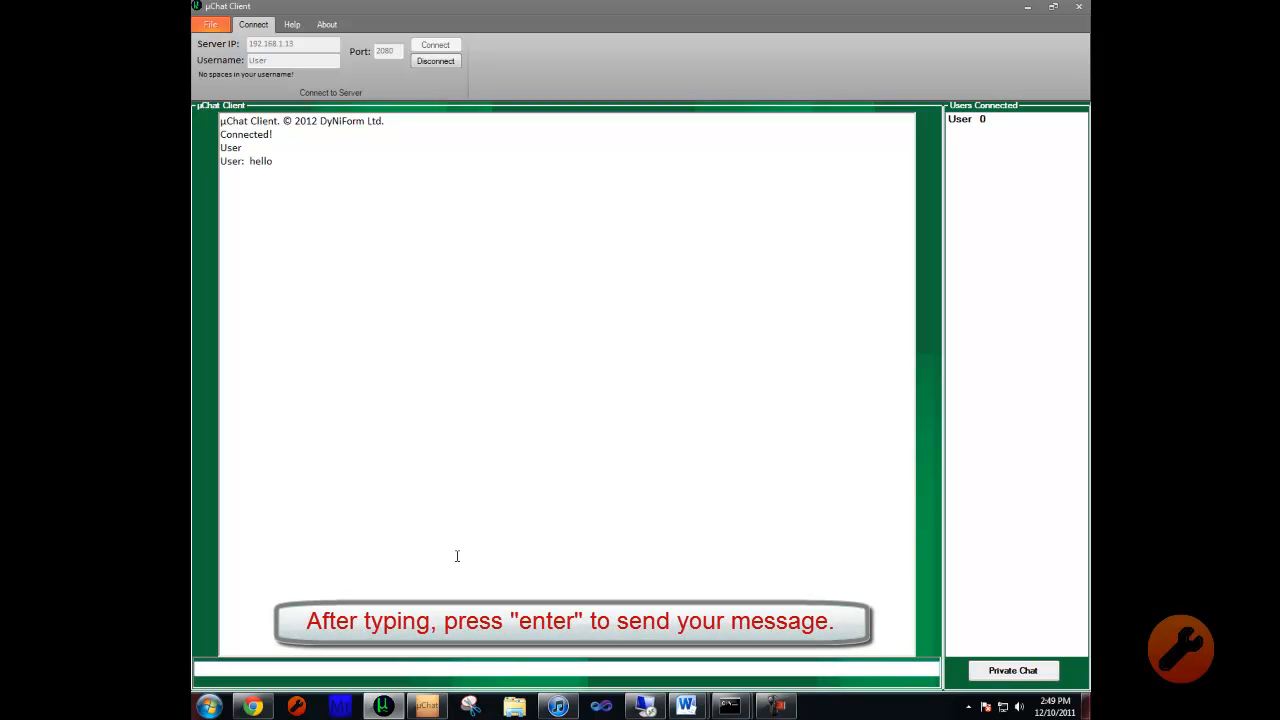
pyautogui.click(480, 540)
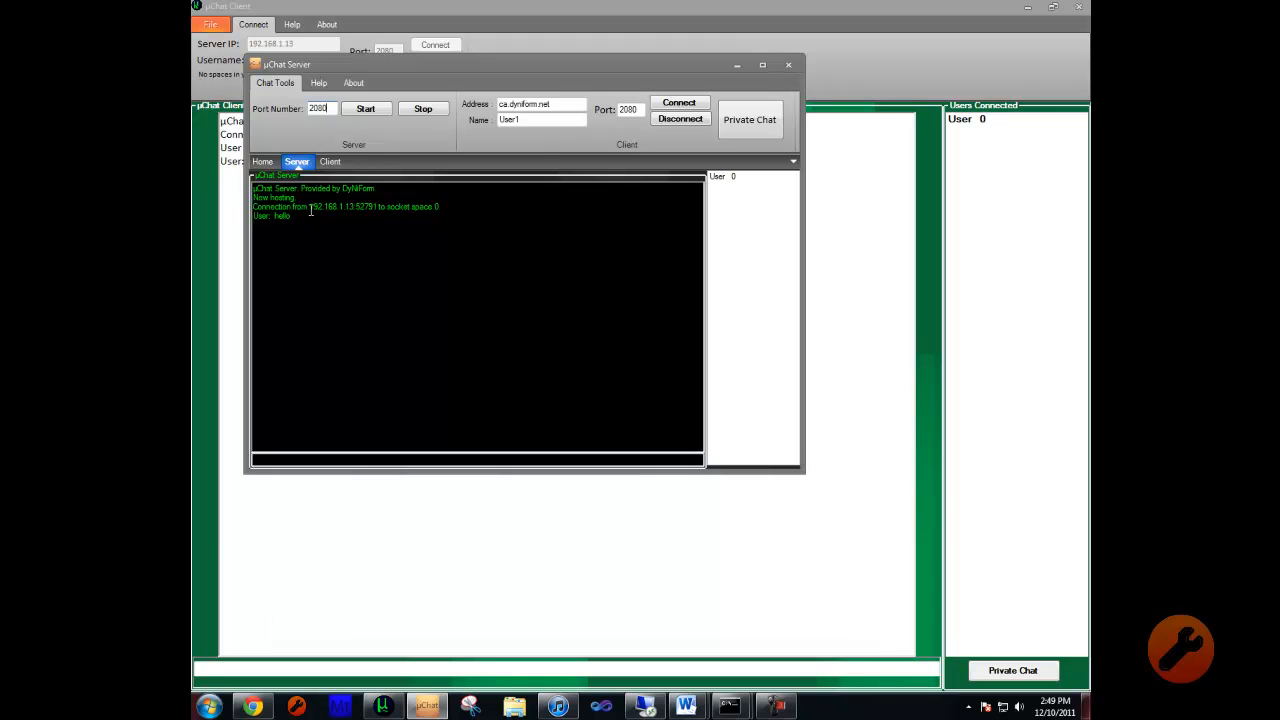
pyautogui.moveTo(310, 206); pyautogui.dragTo(345, 206)
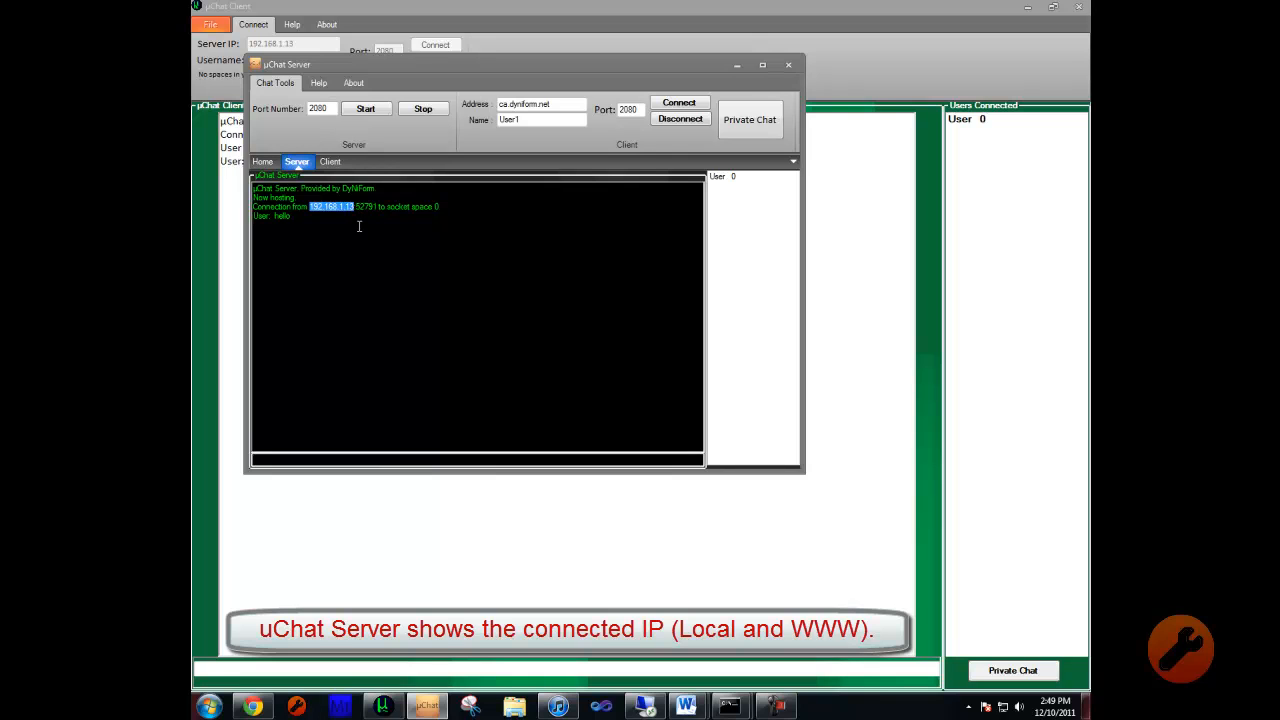
# Step: Stop hosting in µChat Server and close both the µChat Server and µChat Client windows
pyautogui.click(411, 115)
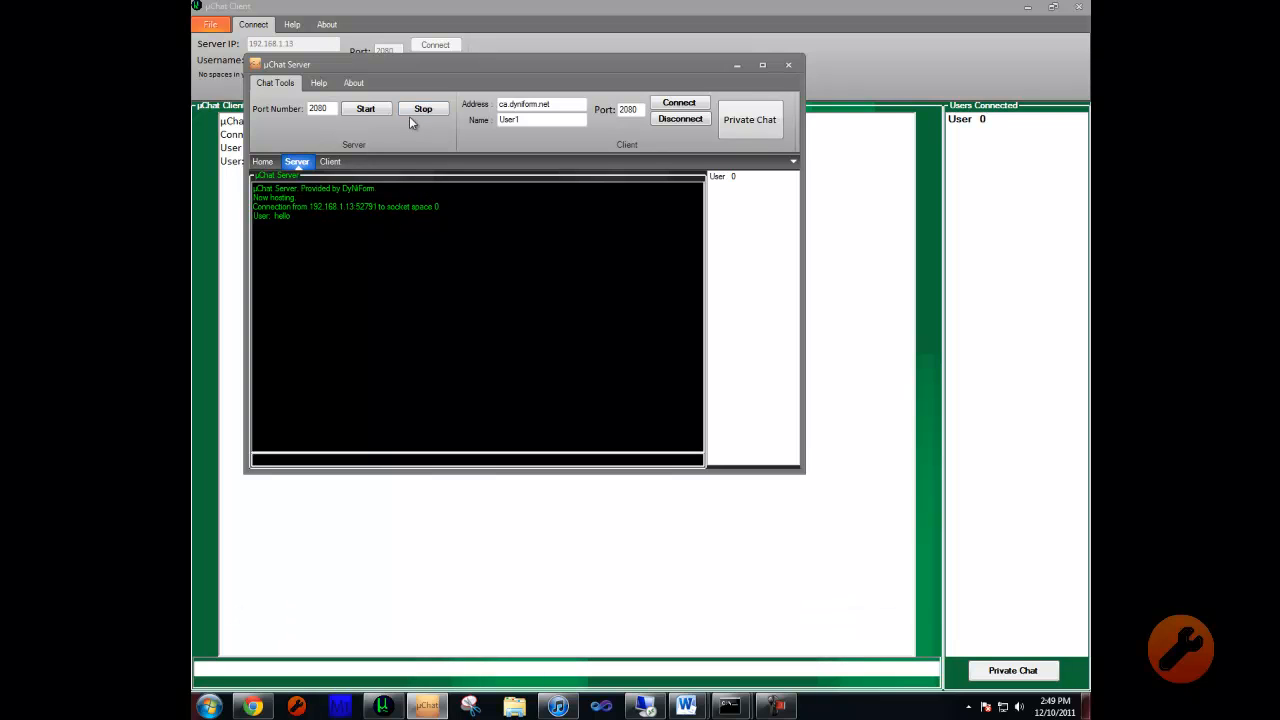
pyautogui.click(788, 66)
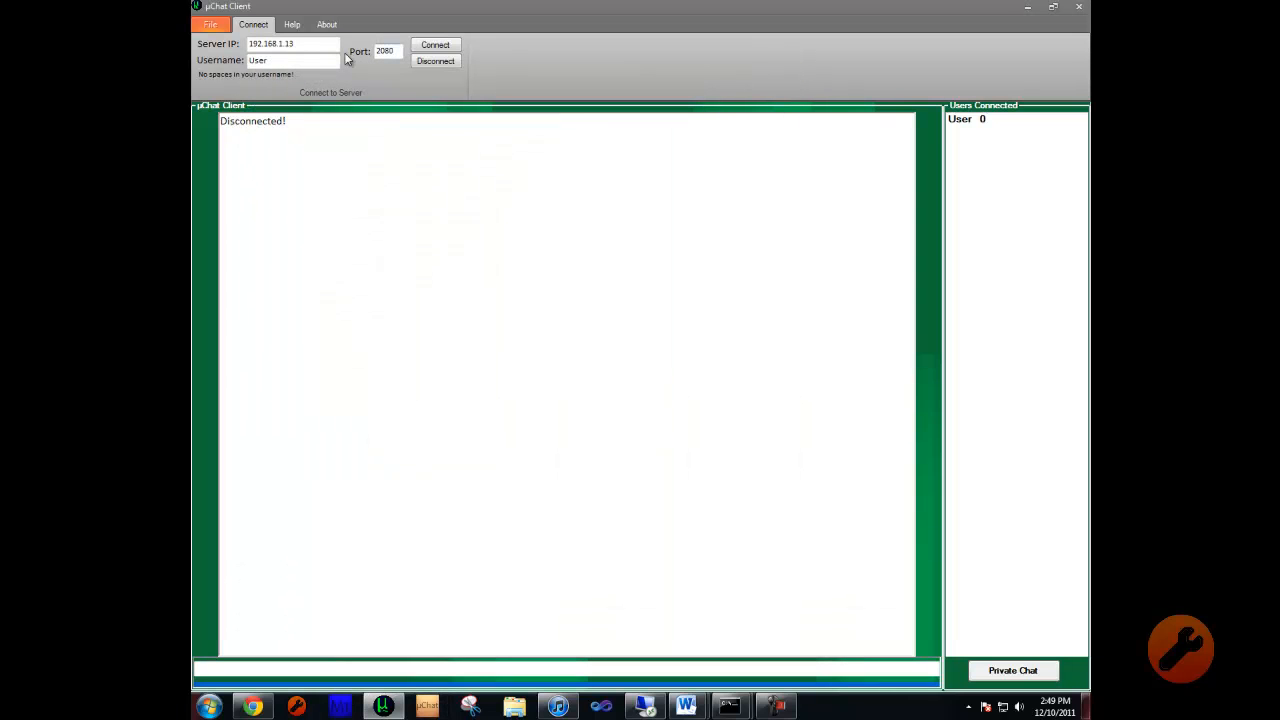
pyautogui.click(1077, 10)
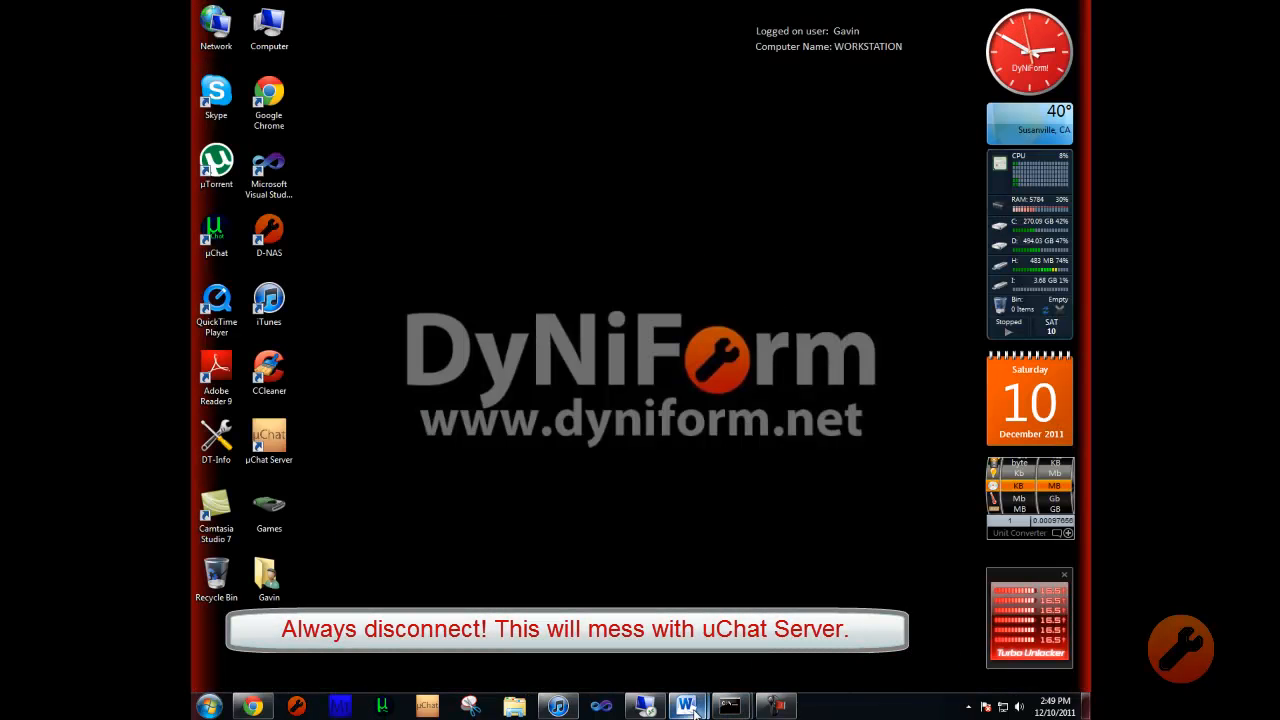
pyautogui.moveTo(686, 706)
pyautogui.click(765, 590)
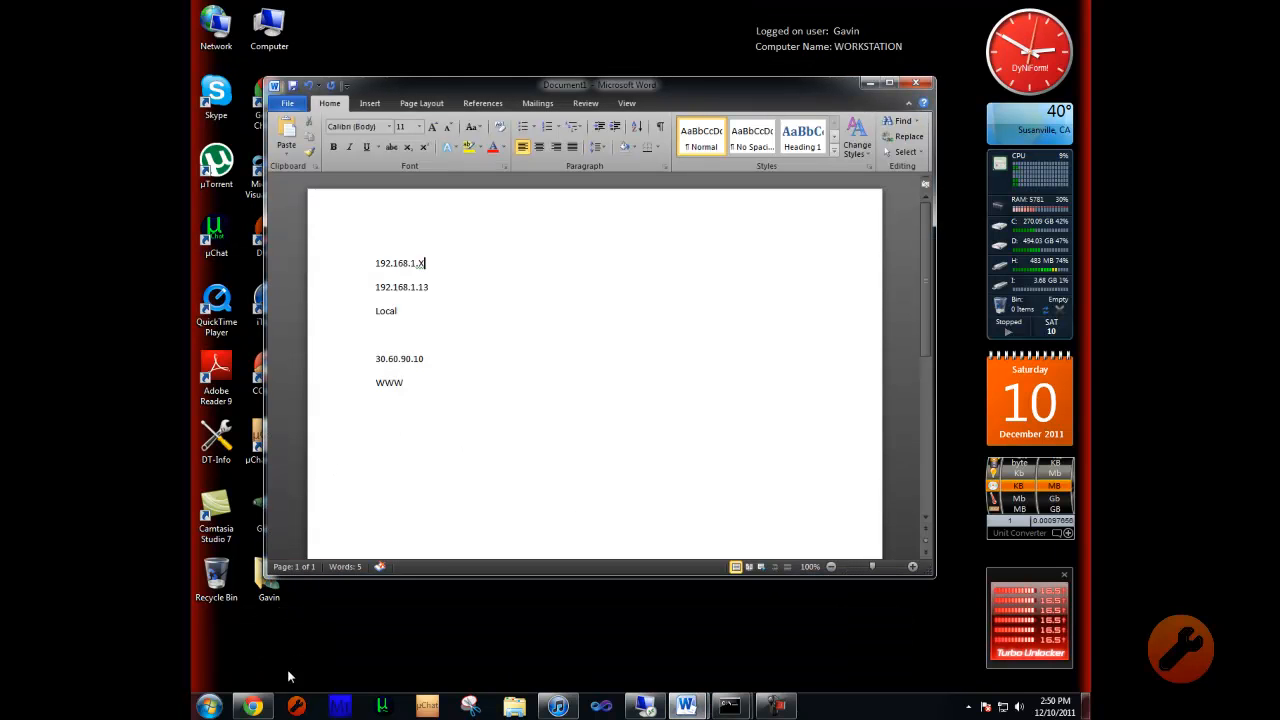
pyautogui.moveTo(253, 706)
pyautogui.click(268, 602)
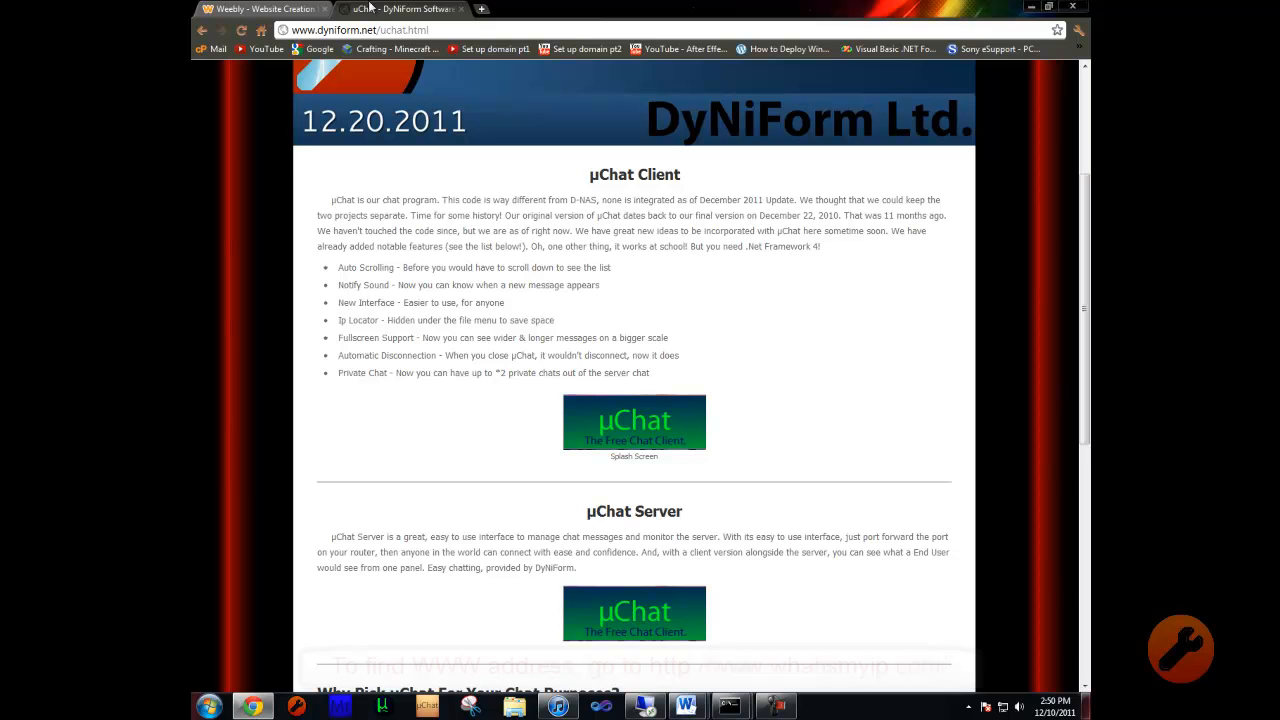
pyautogui.click(406, 30)
pyautogui.write('wh')
pyautogui.write('a')
pyautogui.write('tis')
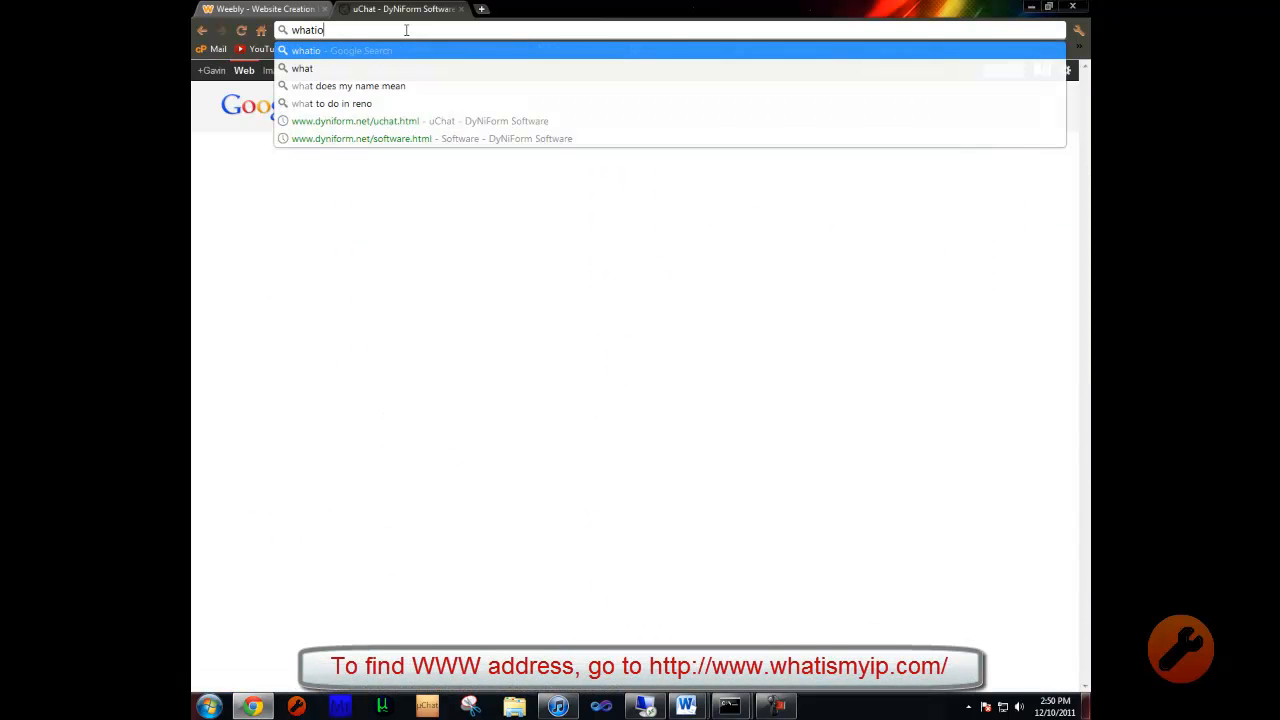
pyautogui.press('Down')
pyautogui.press('Return')
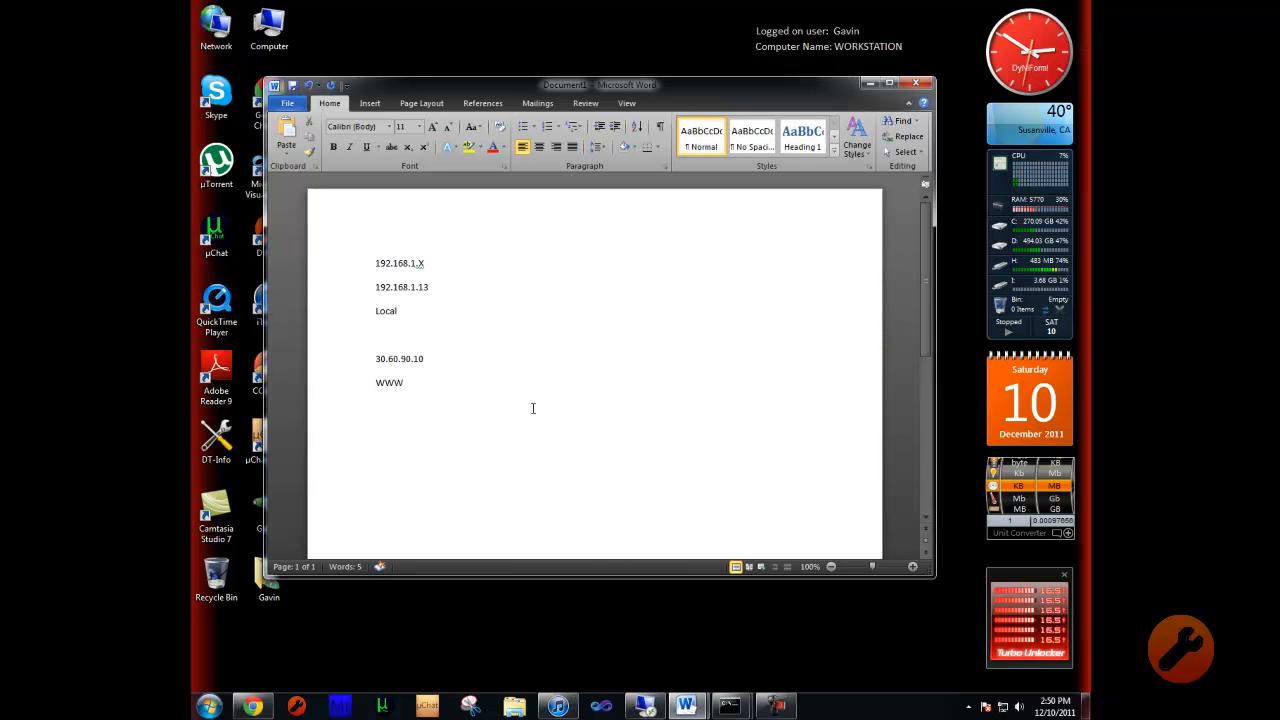
# Step: Switch back to Chrome, open the router page 192.168.1.1 in a new tab and show its Port Forwarding / Port Triggering settings
pyautogui.moveTo(253, 706)
pyautogui.click(266, 668)
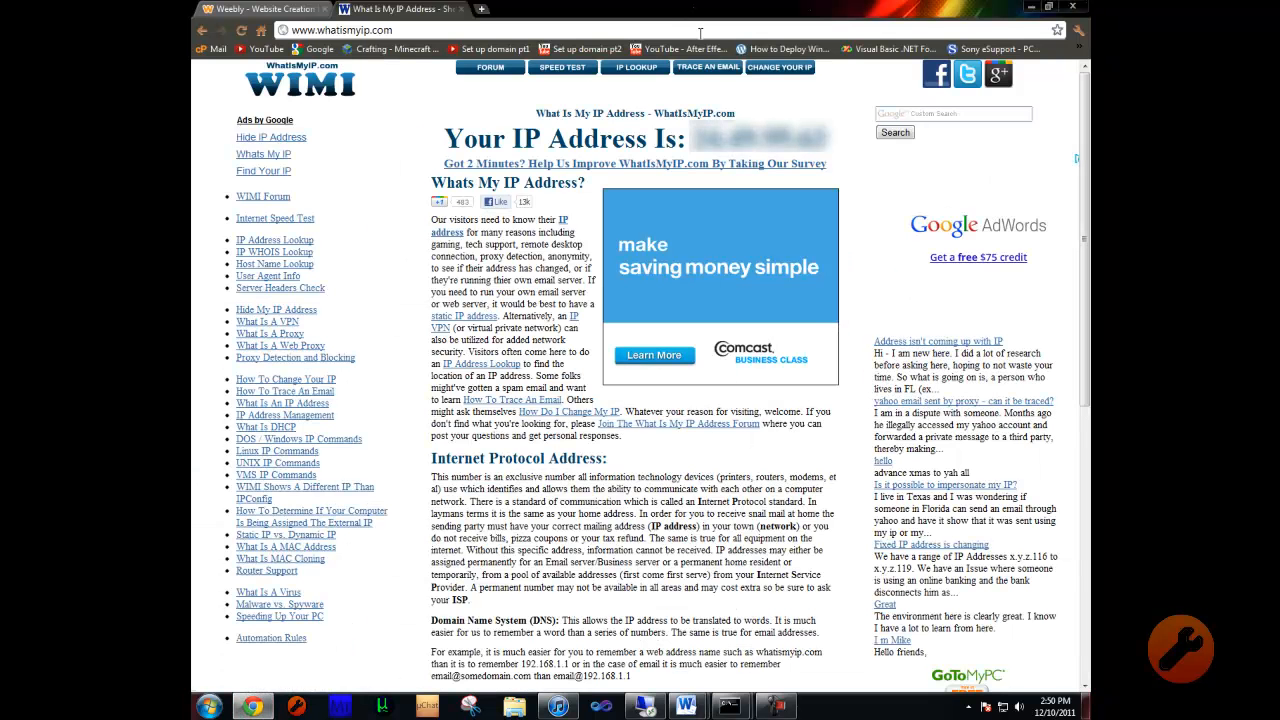
pyautogui.click(482, 10)
pyautogui.write('192.168.1.1')
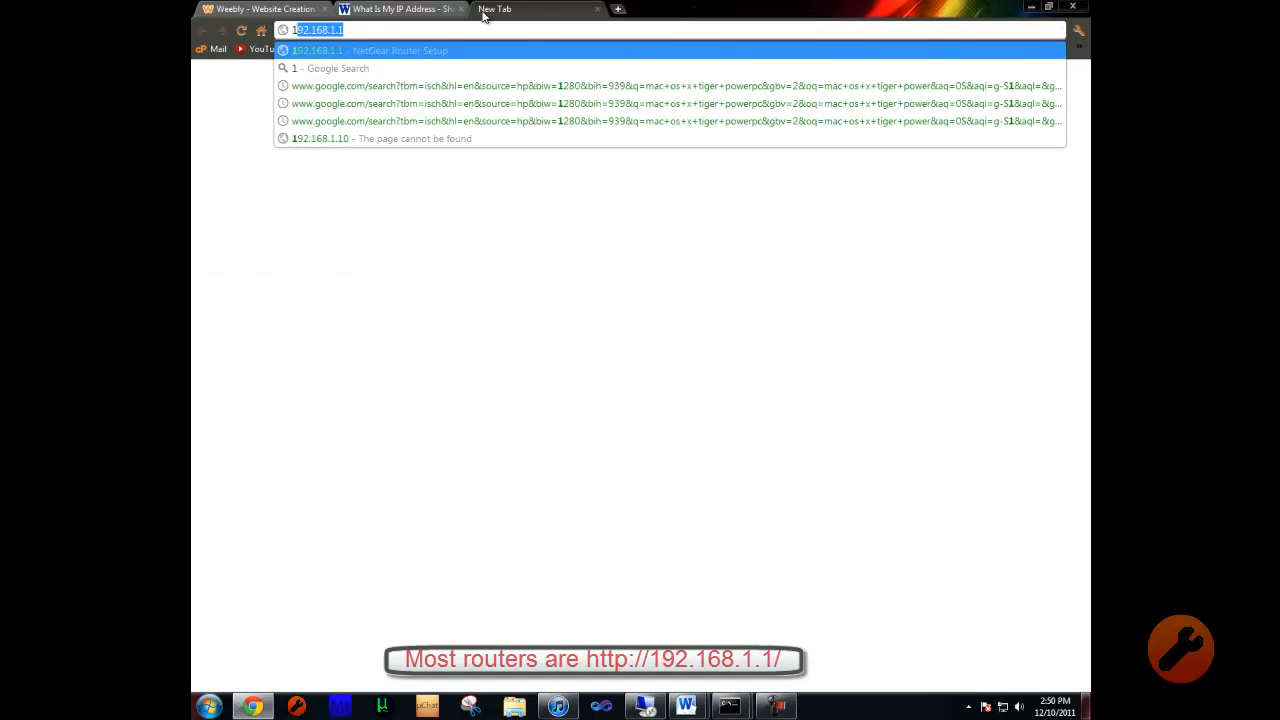
pyautogui.press('Return')
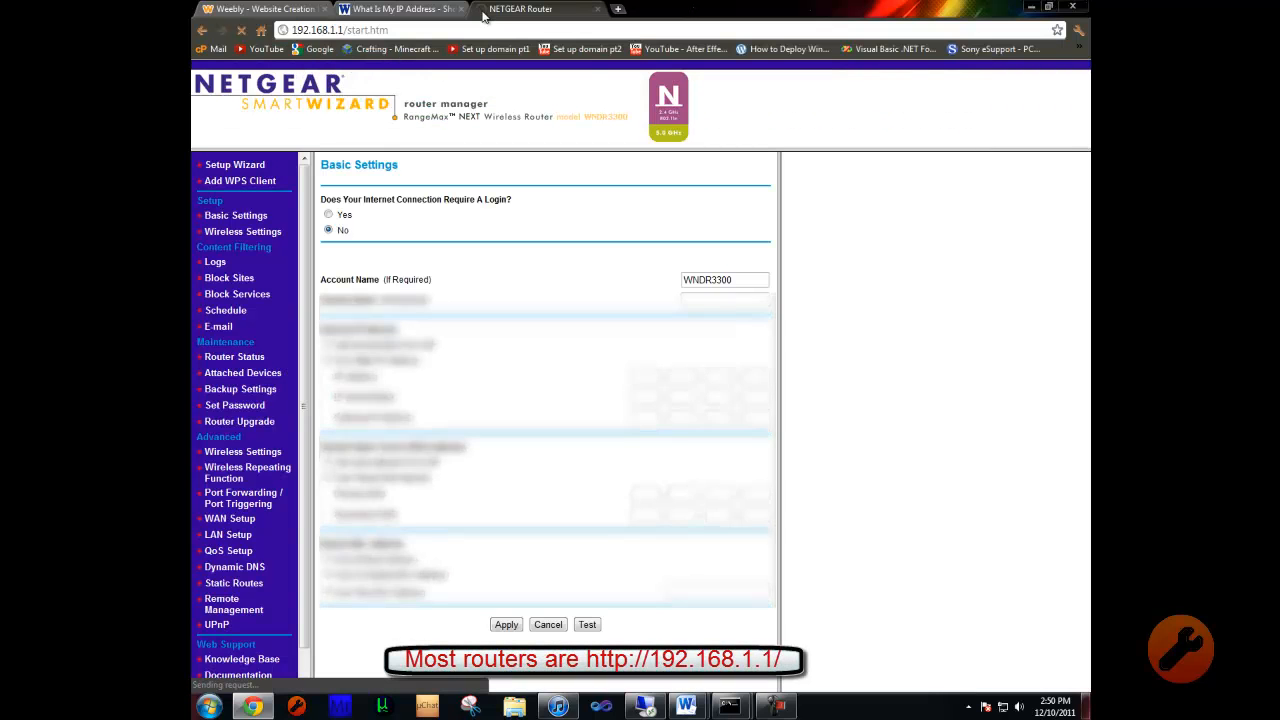
pyautogui.click(250, 500)
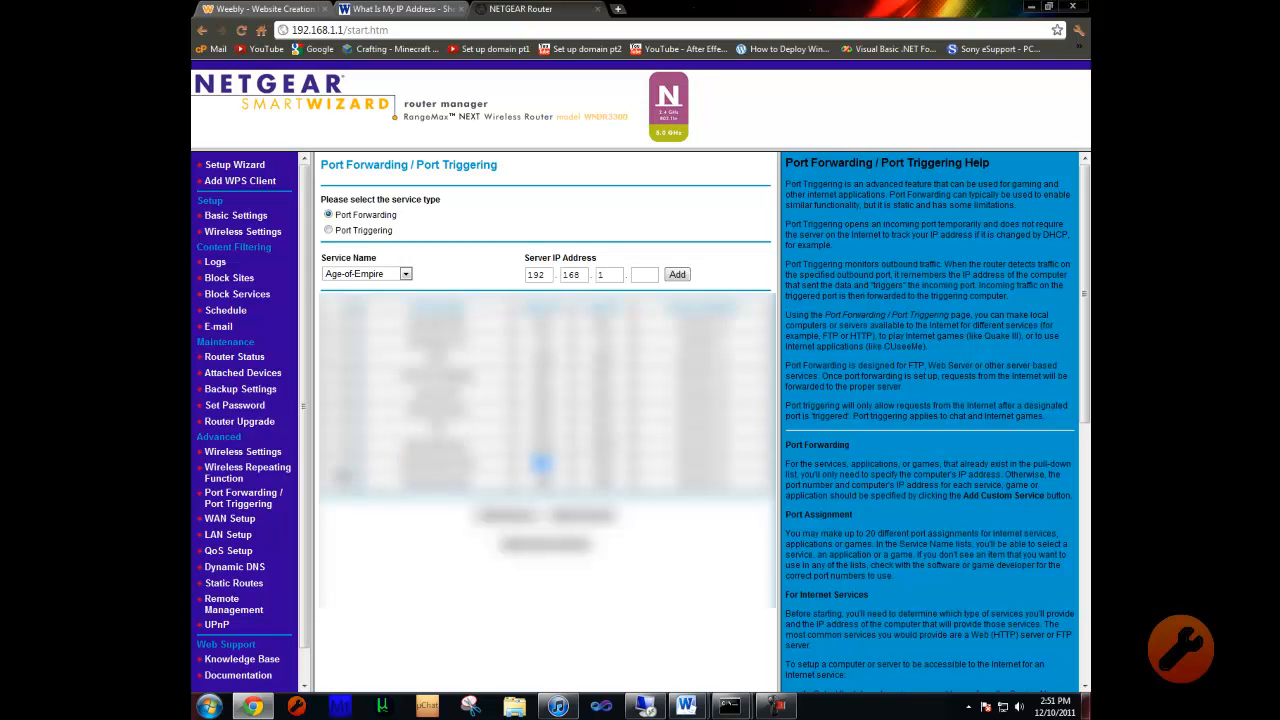
# Step: Open the uChat Server Public custom service for editing and check its server IP address and ending port
pyautogui.click(502, 516)
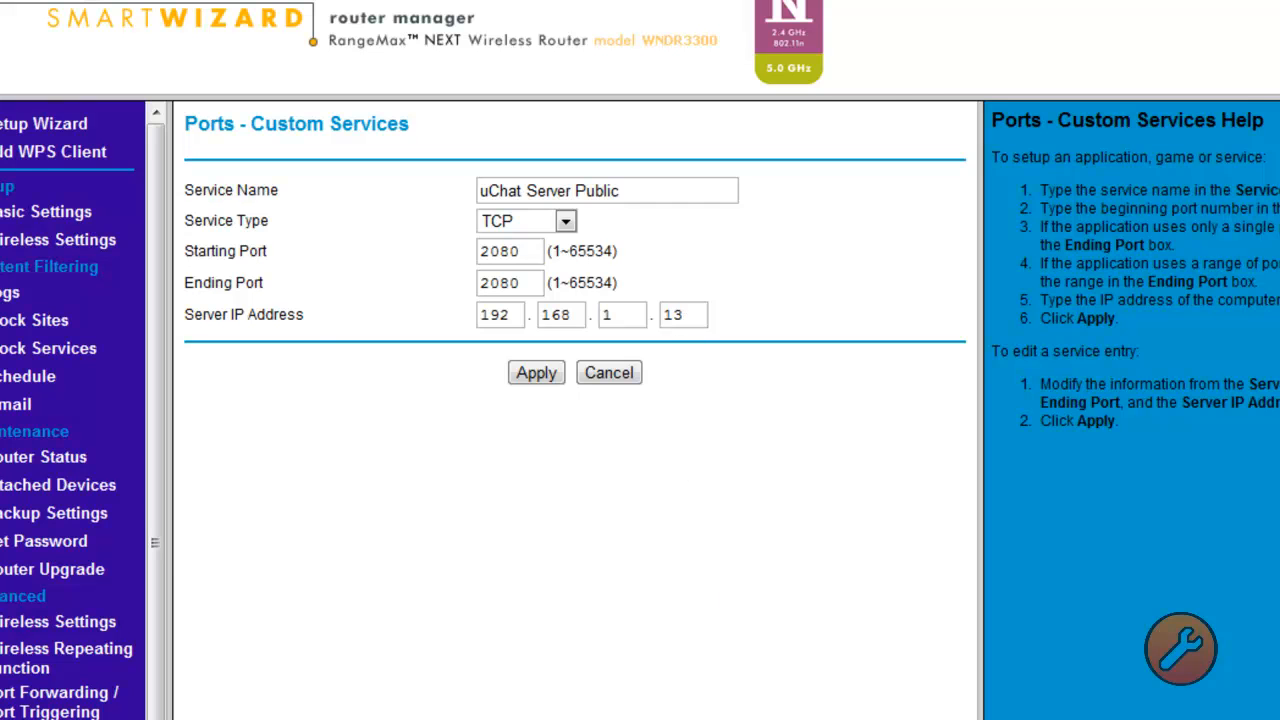
pyautogui.hotkey('alt', 'Tab')
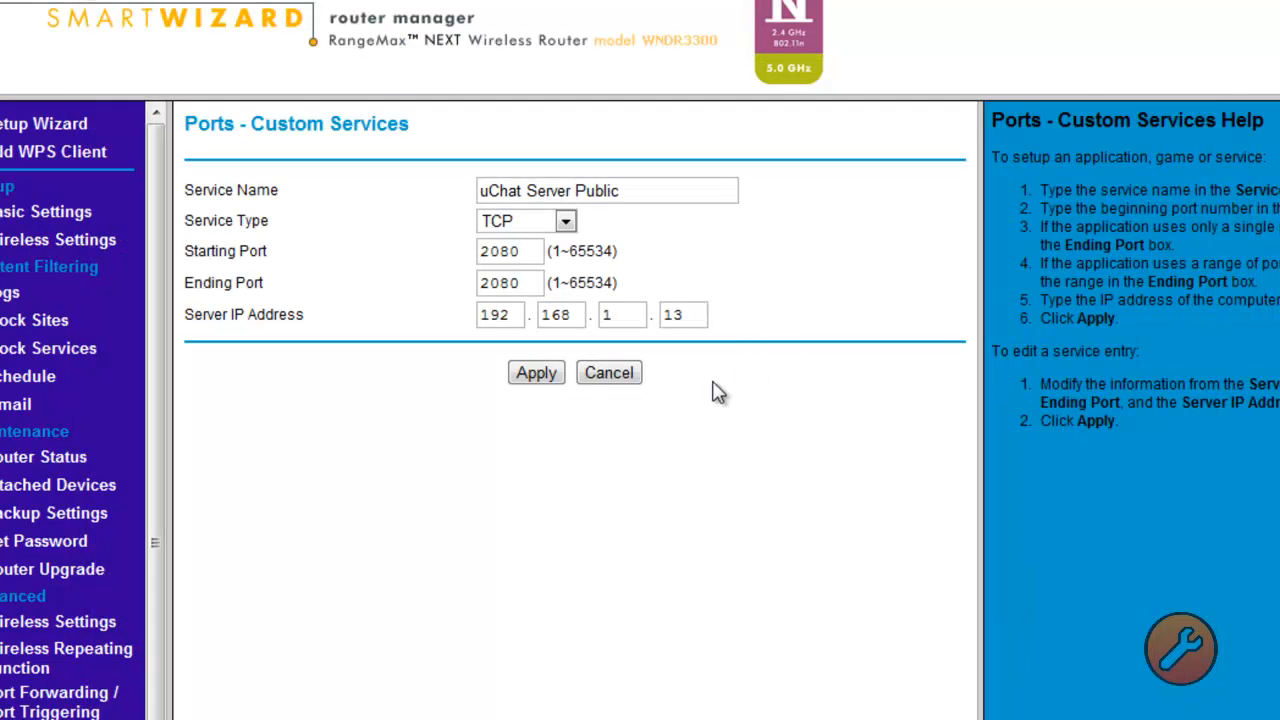
pyautogui.doubleClick(673, 315)
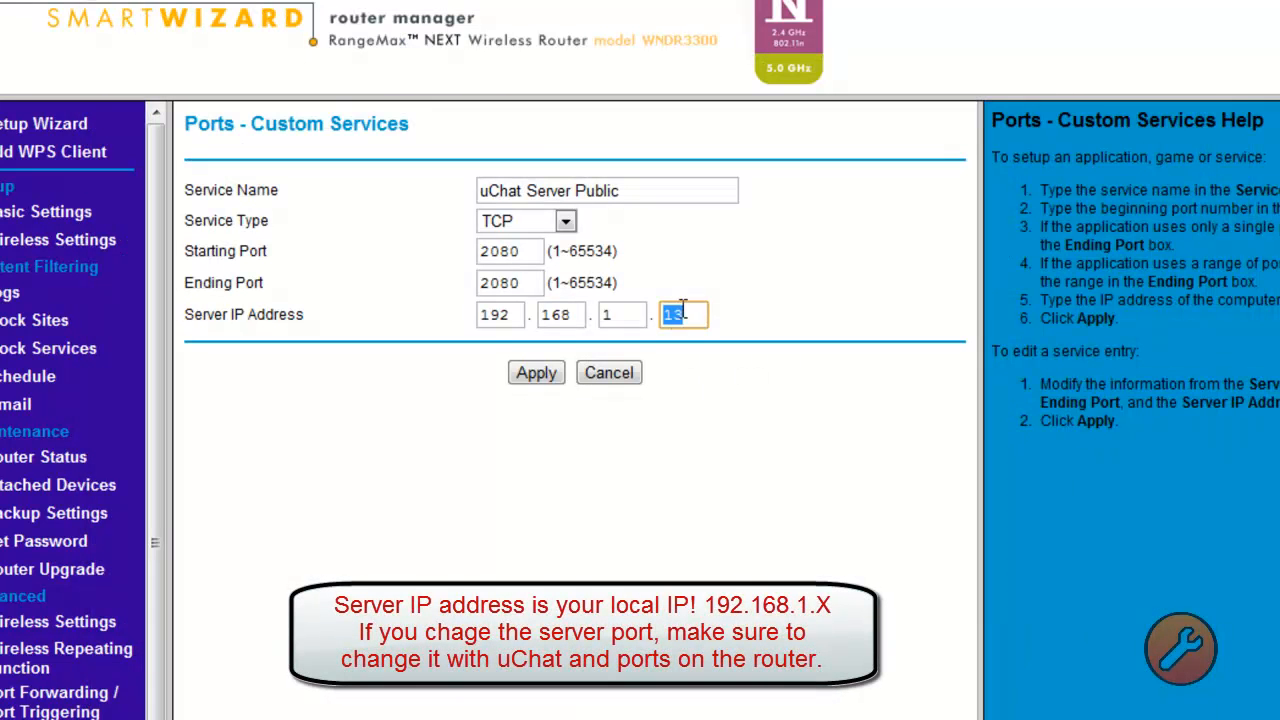
pyautogui.doubleClick(528, 282)
pyautogui.click(528, 282)
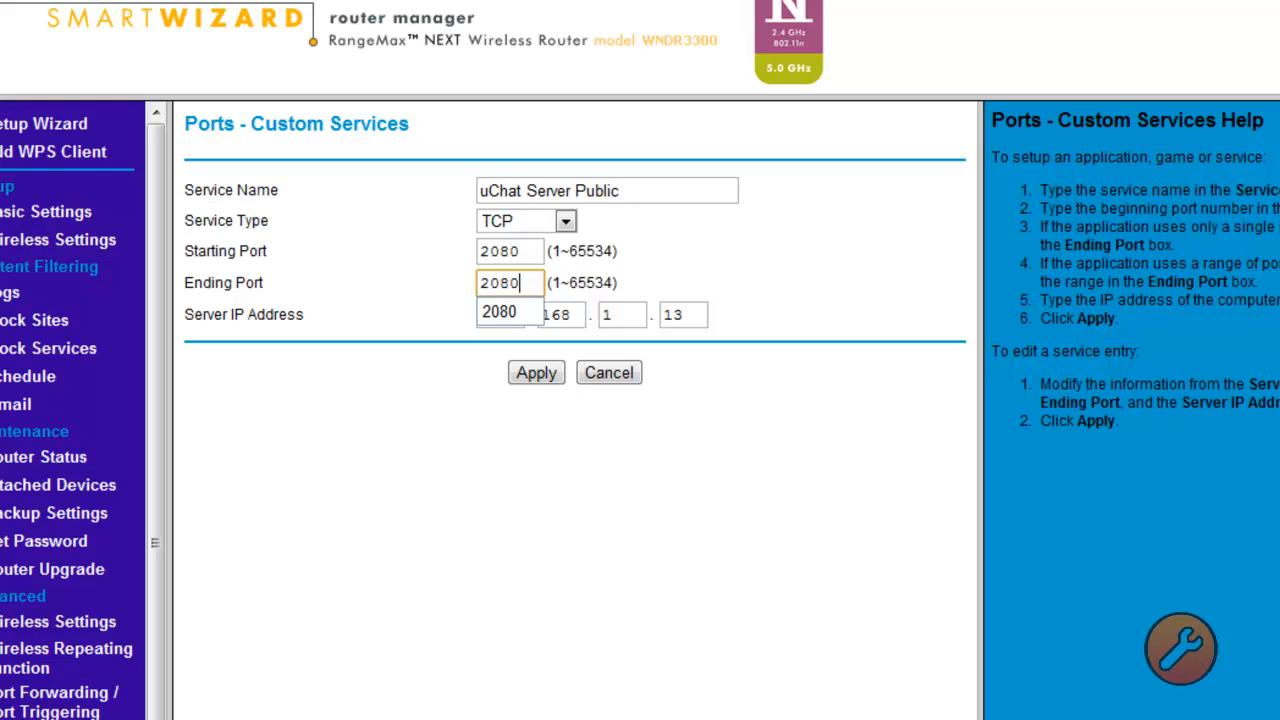
# Step: Launch µChat Server, set its hosting port number to 1234 and minimize the window
pyautogui.click(466, 718)
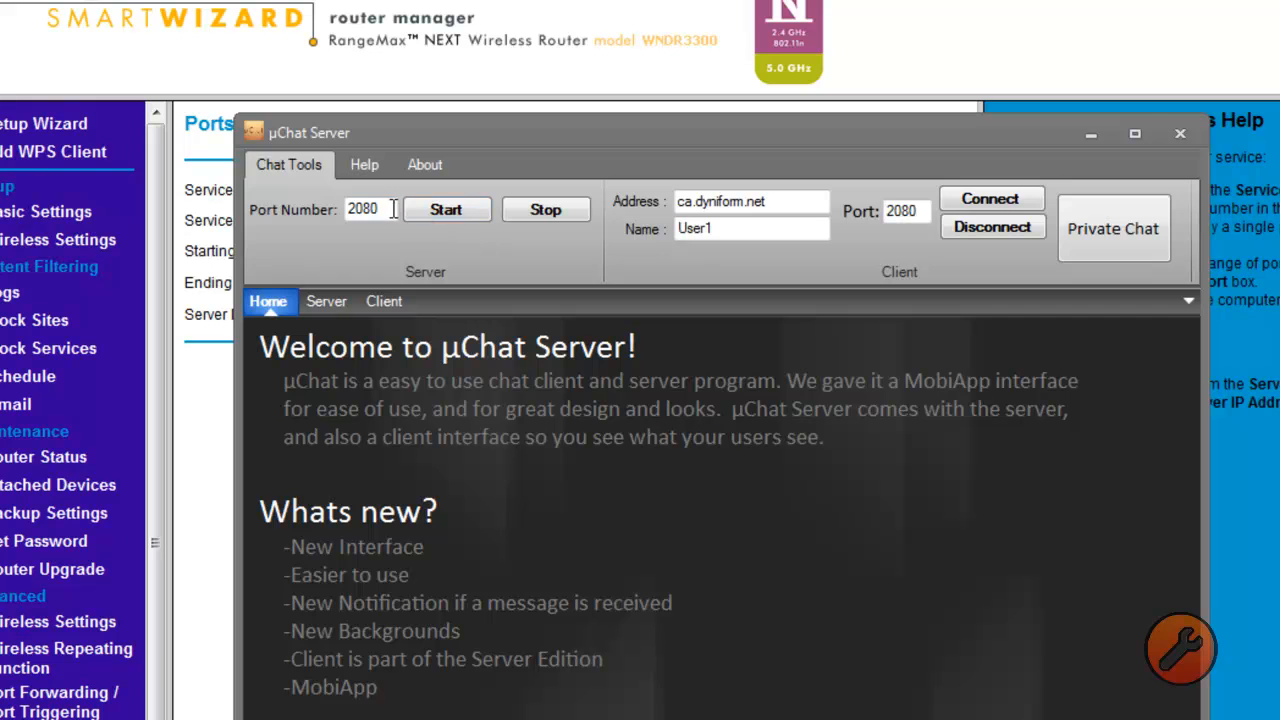
pyautogui.click(392, 208)
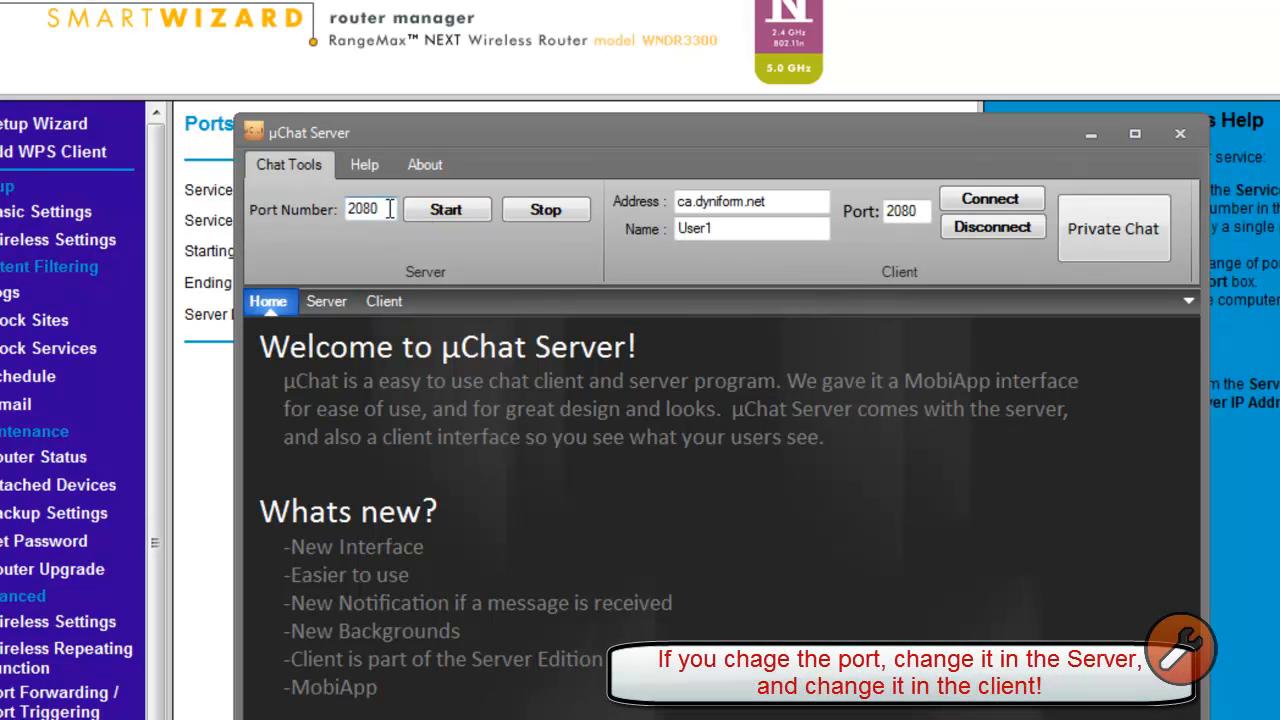
pyautogui.press('BackSpace')
pyautogui.press('BackSpace')
pyautogui.press('BackSpace')
pyautogui.click(1092, 136)
# Step: Enter 1234 as the starting port of the uChat Server Public service and cancel the edit
pyautogui.doubleClick(515, 253)
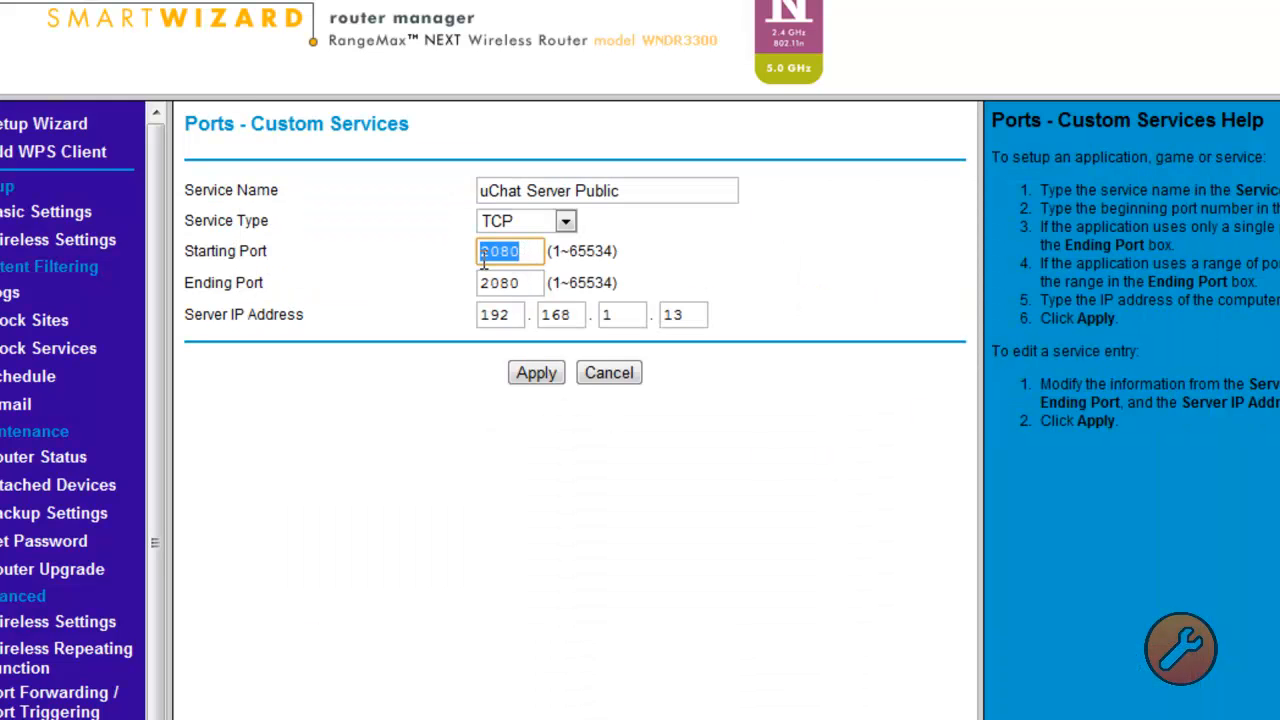
pyautogui.write('1234')
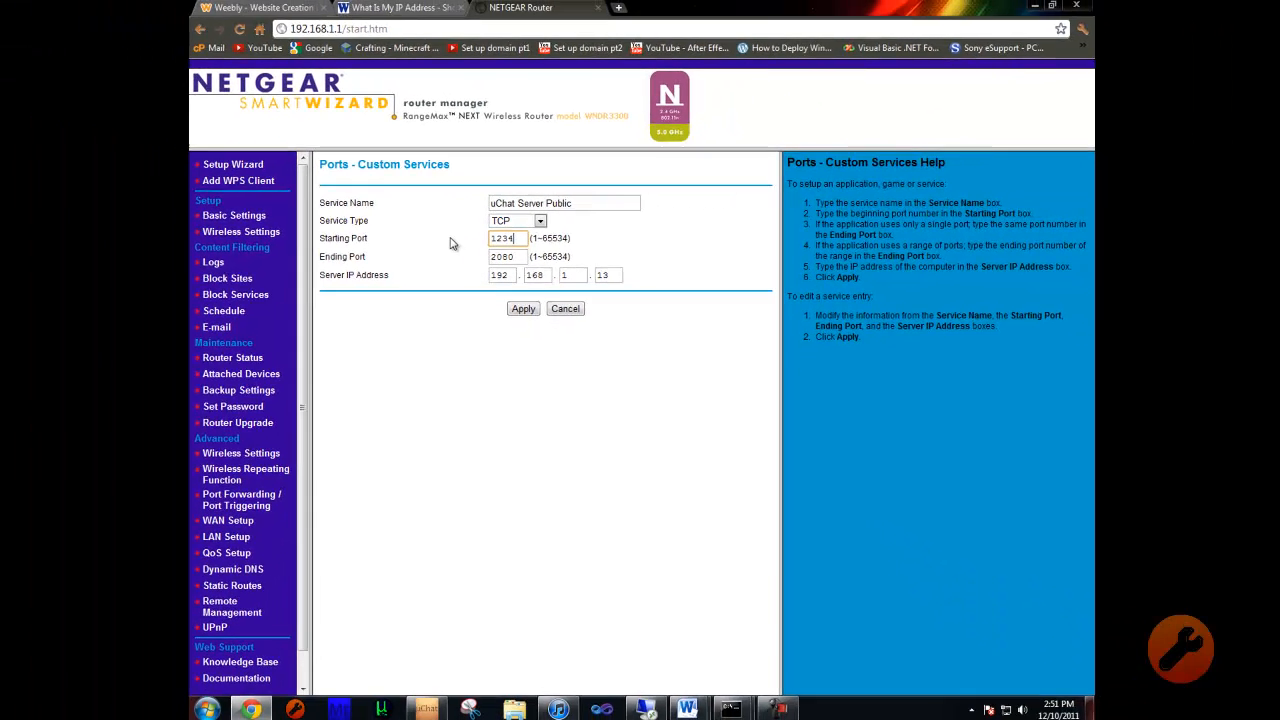
pyautogui.click(565, 310)
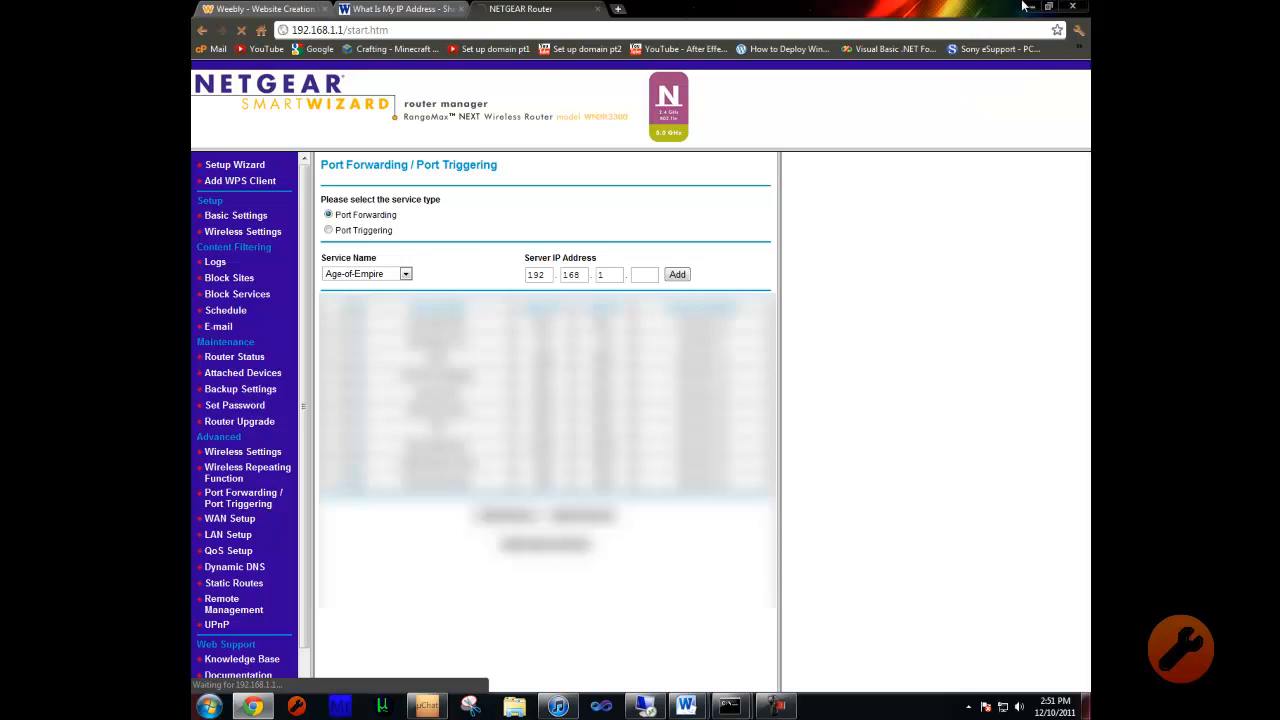
# Step: Minimize Chrome, restore the Word document and highlight the WWW line
pyautogui.click(1027, 7)
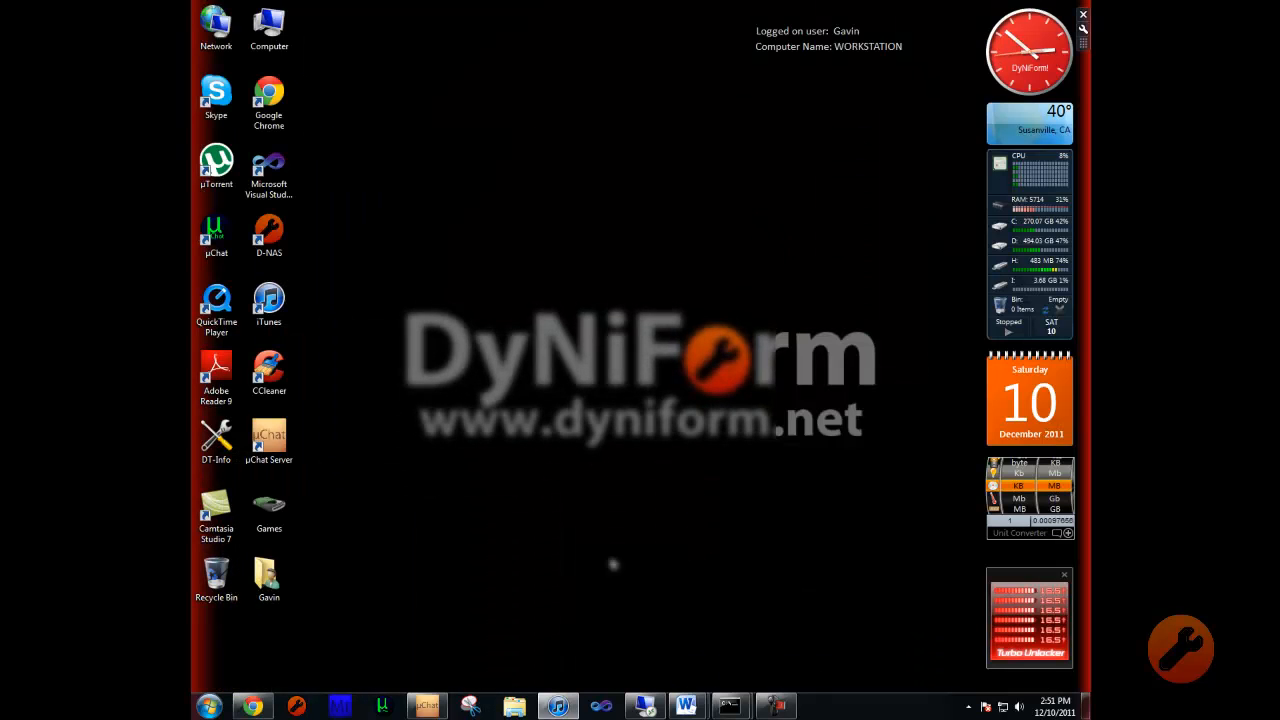
pyautogui.moveTo(700, 703)
pyautogui.click(703, 662)
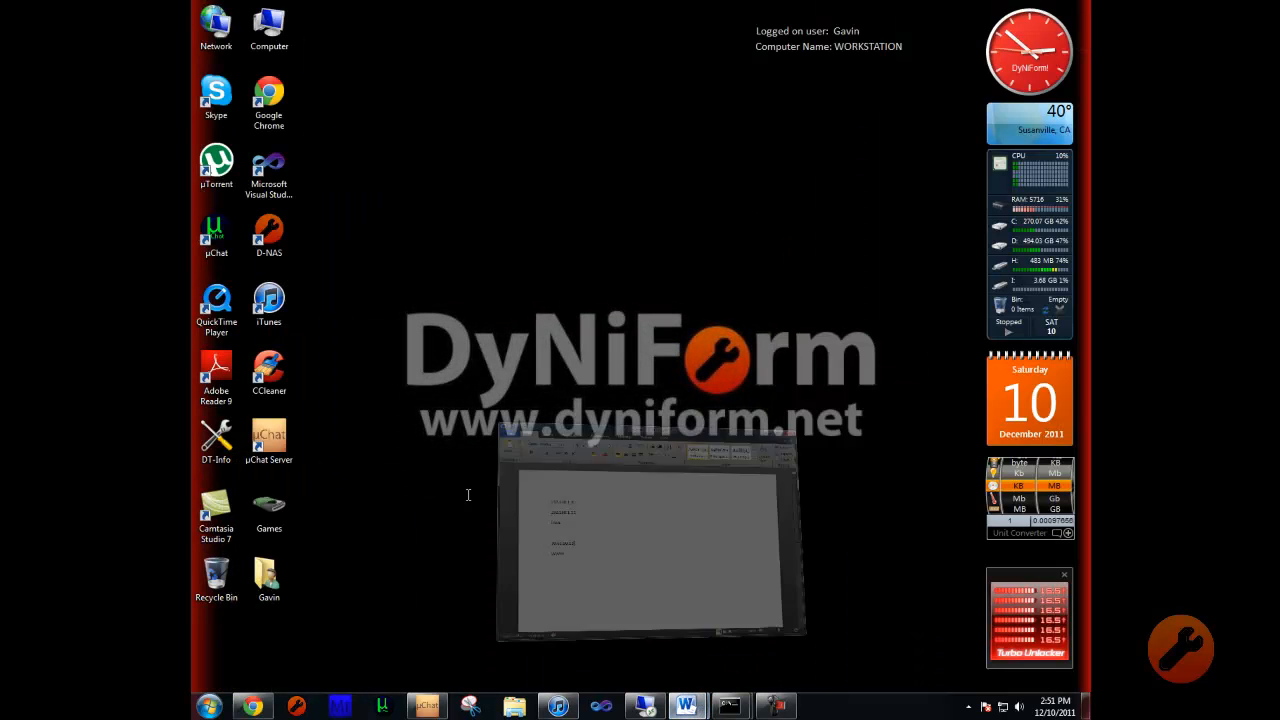
pyautogui.doubleClick(400, 382)
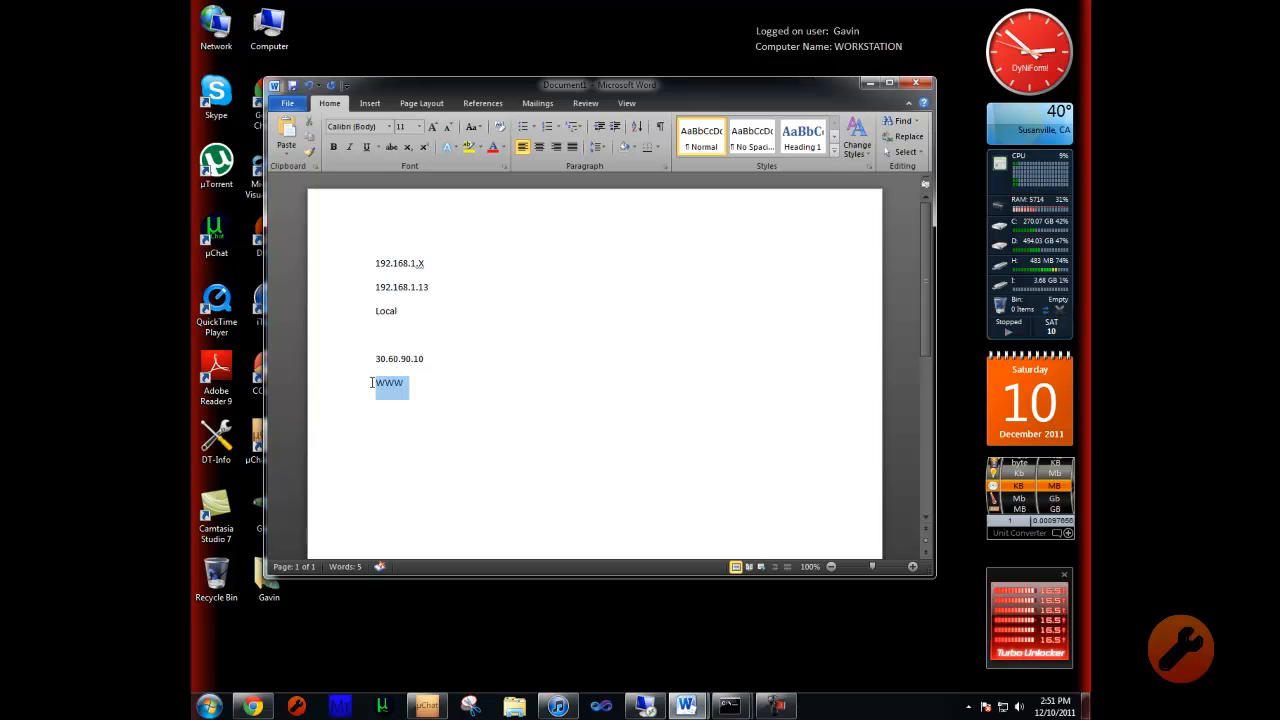
pyautogui.write('WWW')
# Step: Switch to µChat Server, set the port number to 2080, start hosting and minimize the window
pyautogui.click(425, 705)
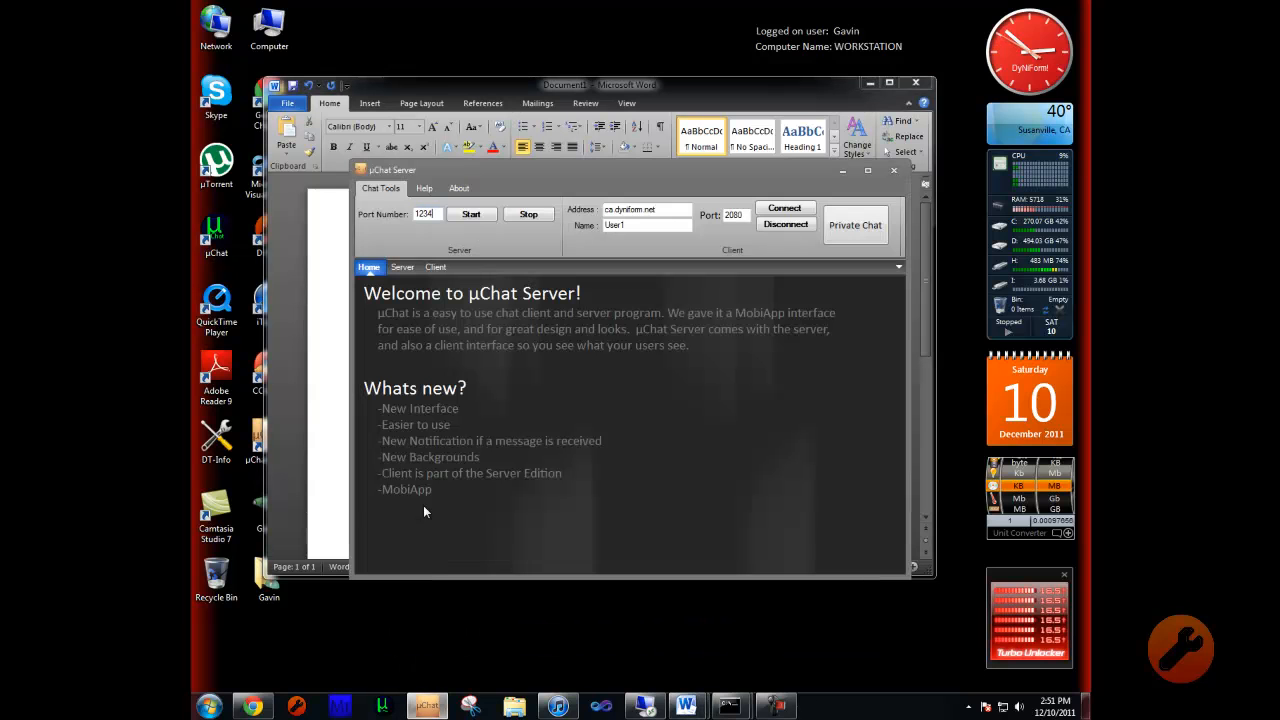
pyautogui.doubleClick(426, 213)
pyautogui.write('2080')
pyautogui.click(479, 213)
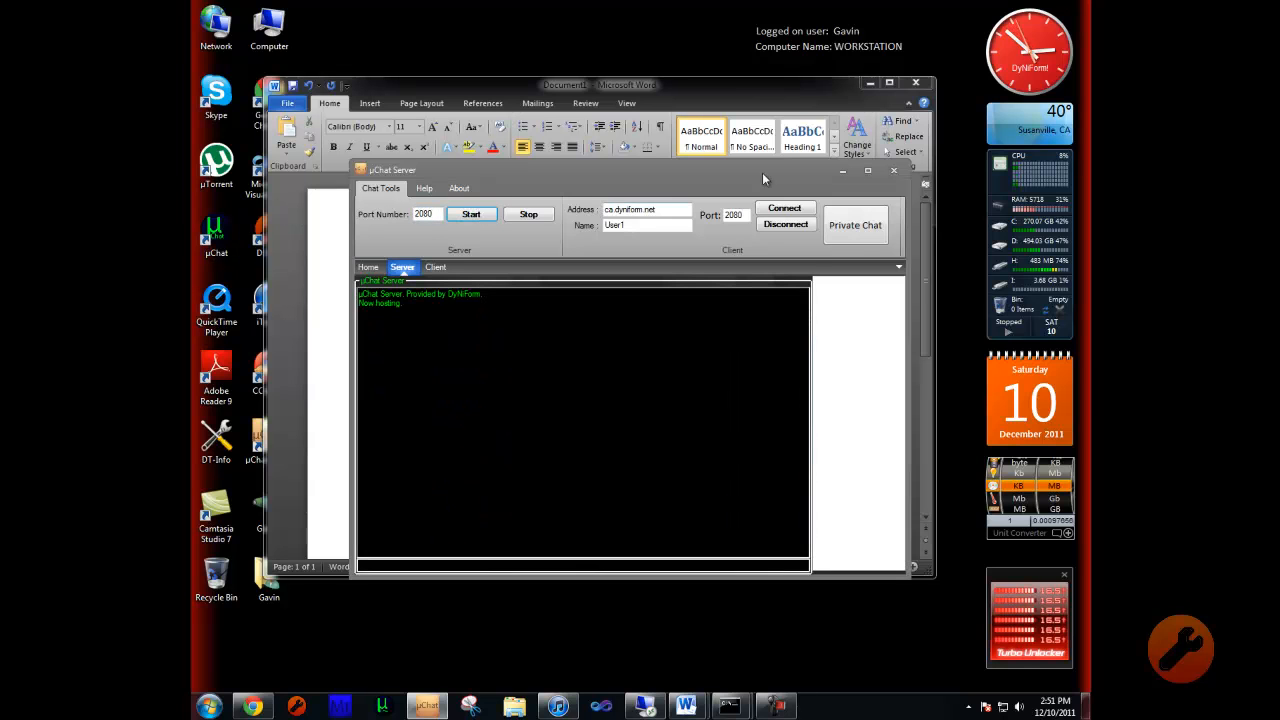
pyautogui.click(844, 170)
# Step: Open µChat Client, place its window beside the Word text and connect it to ca.dyniform.net on port 2080
pyautogui.click(383, 706)
pyautogui.moveTo(423, 28); pyautogui.dragTo(780, 88)
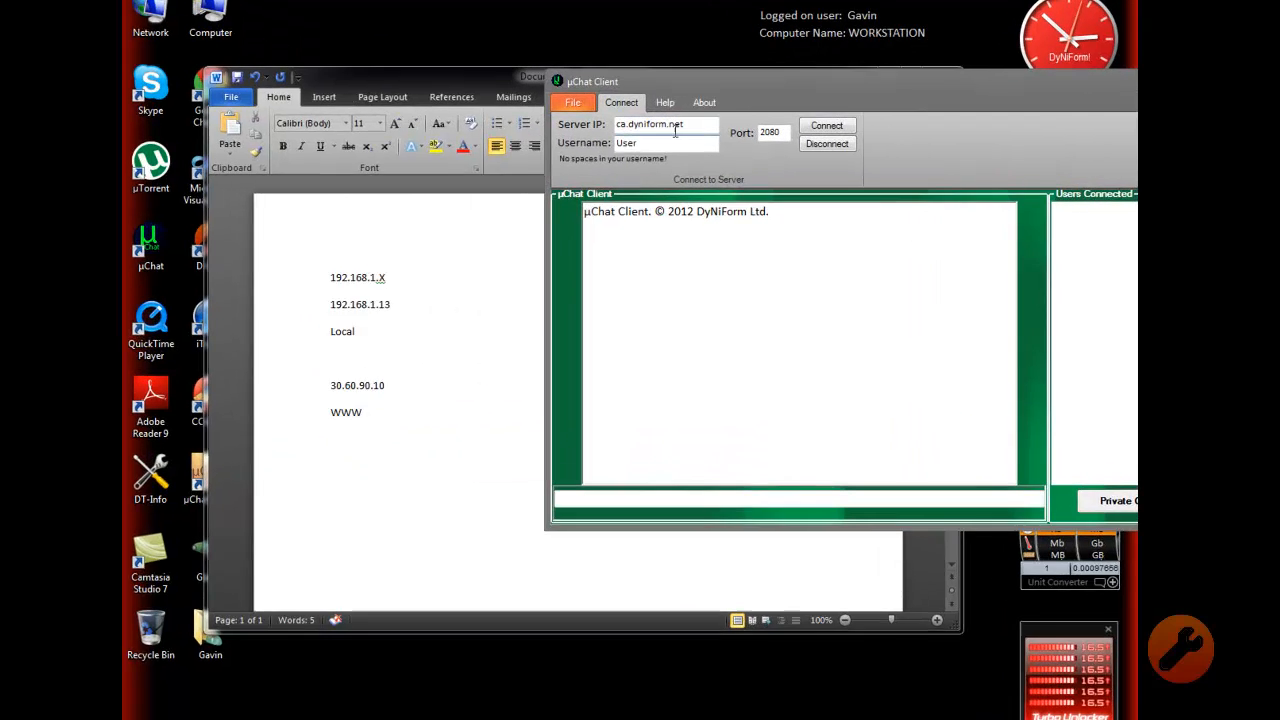
pyautogui.moveTo(690, 128); pyautogui.dragTo(624, 141)
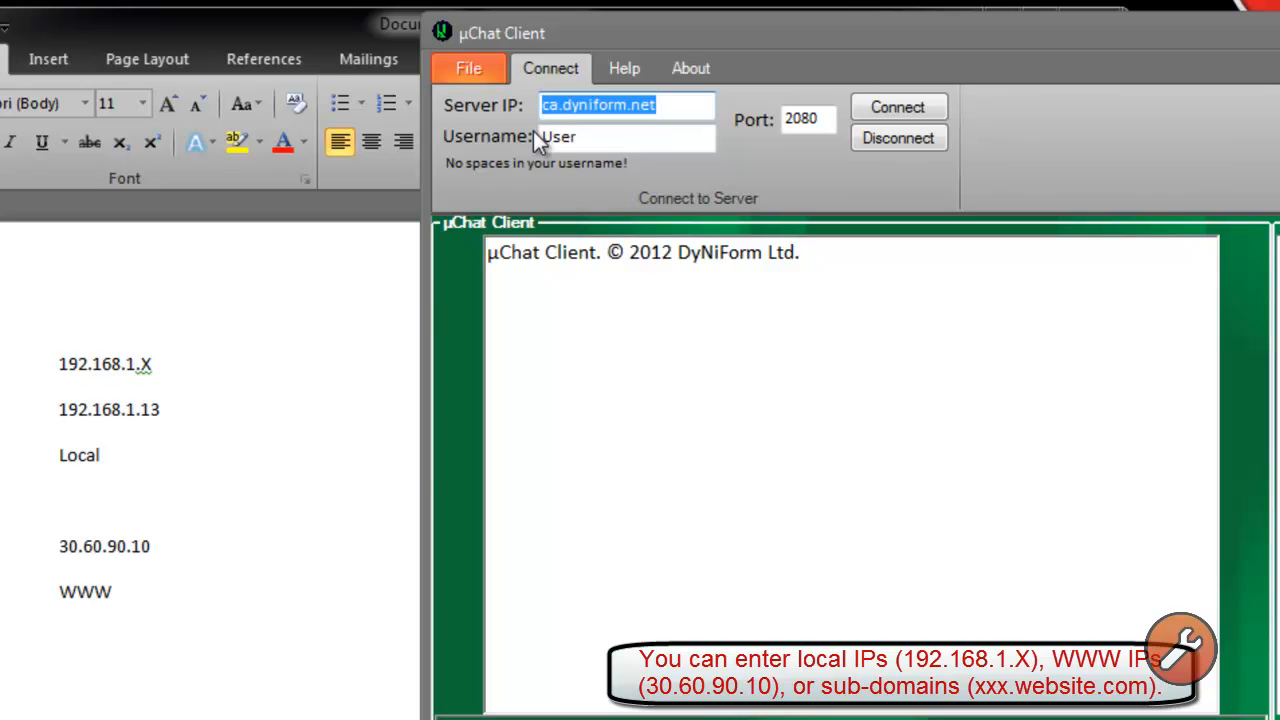
pyautogui.click(874, 110)
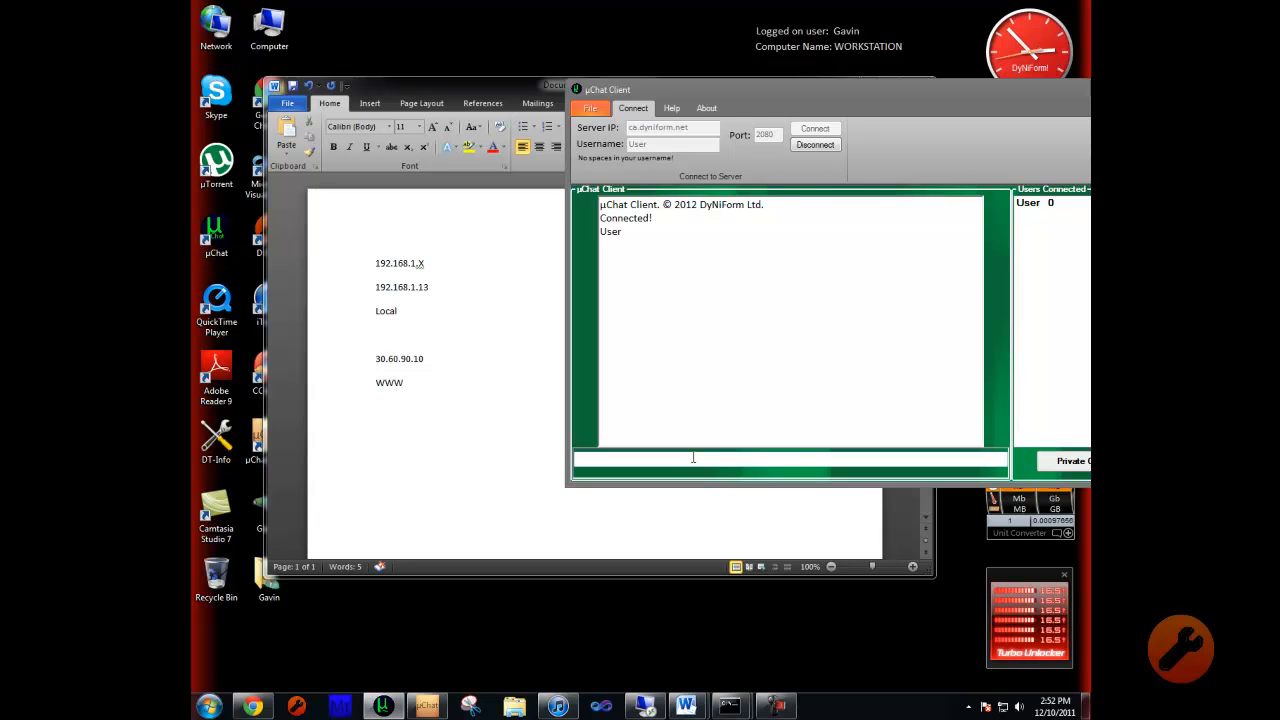
# Step: Close the Word document without saving and reposition the µChat Client window near the middle of the desktop
pyautogui.moveTo(1000, 87); pyautogui.dragTo(740, 149)
pyautogui.click(912, 84)
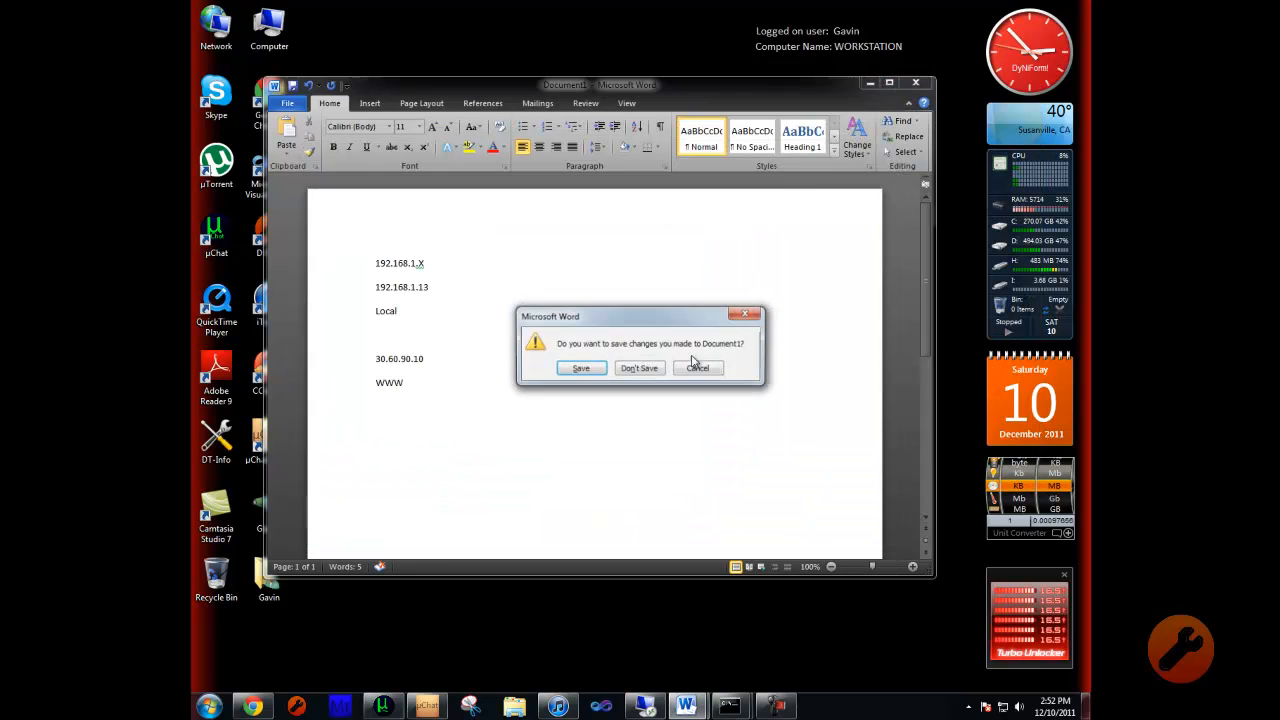
pyautogui.click(640, 366)
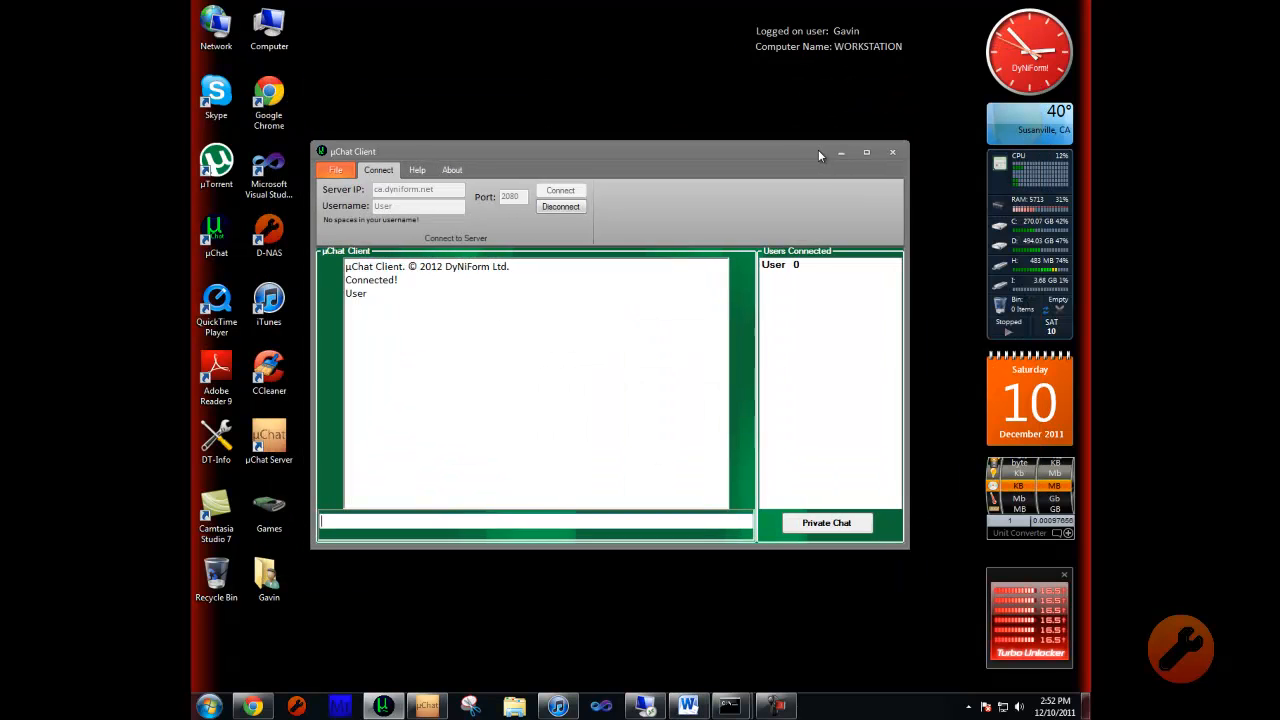
pyautogui.moveTo(818, 149); pyautogui.dragTo(834, 146)
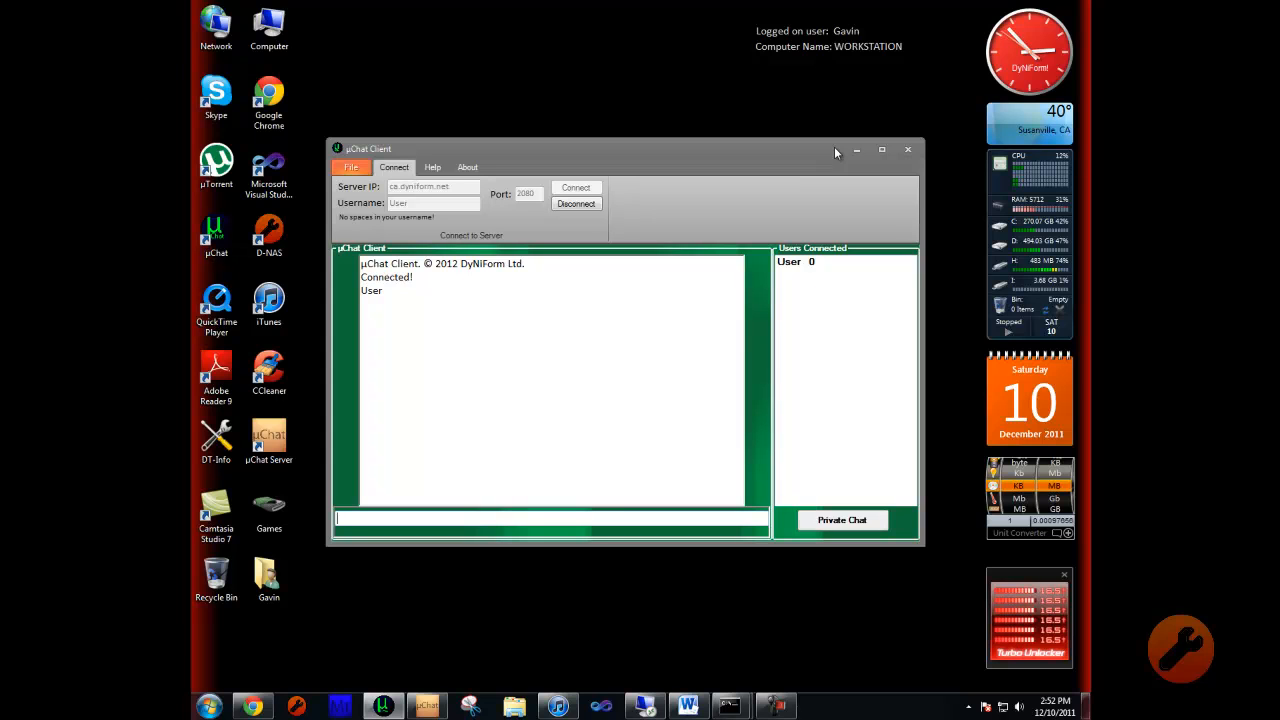